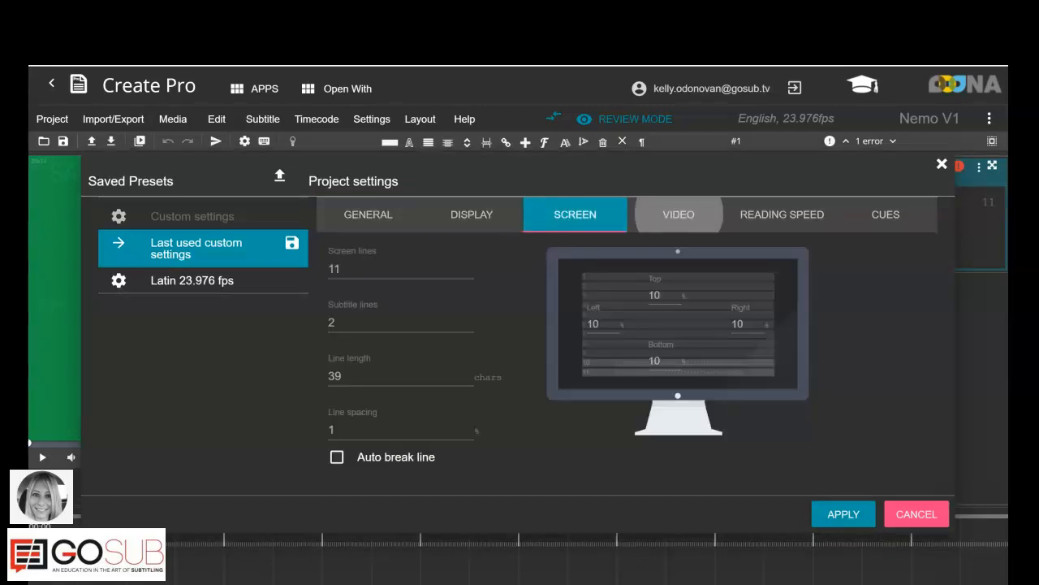
- Set the project's reading speed to 21 characters per second, check the video and cue settings, and apply
left_click(679, 214)
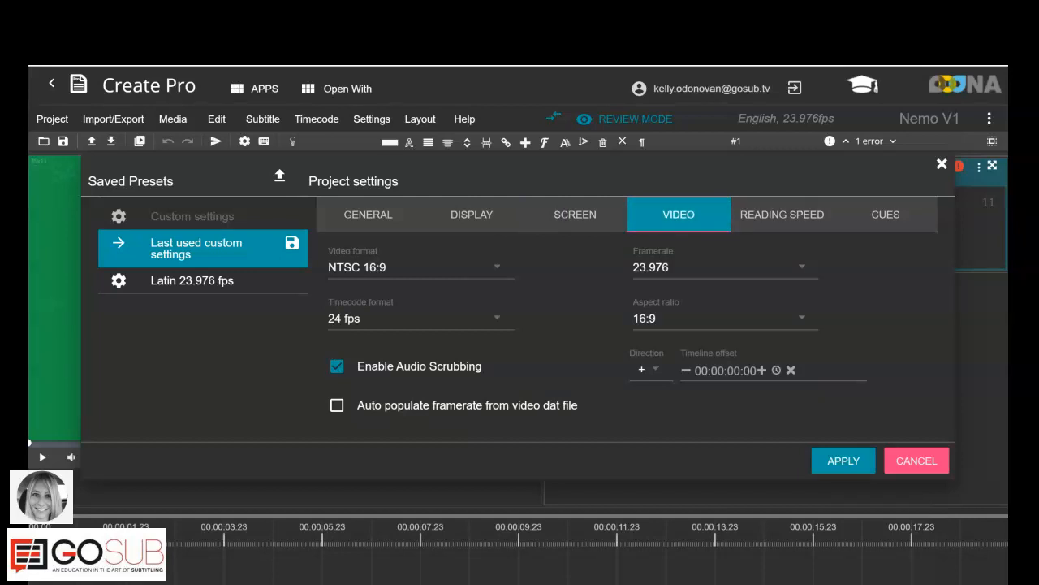
left_click(782, 214)
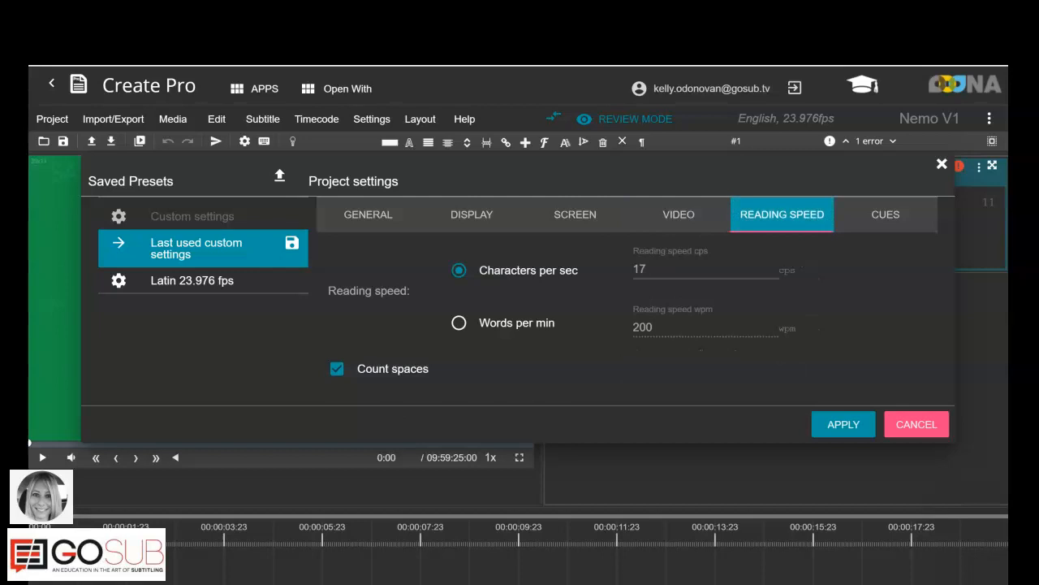
left_click(648, 269)
key("BackSpace")
key("BackSpace")
type("21")
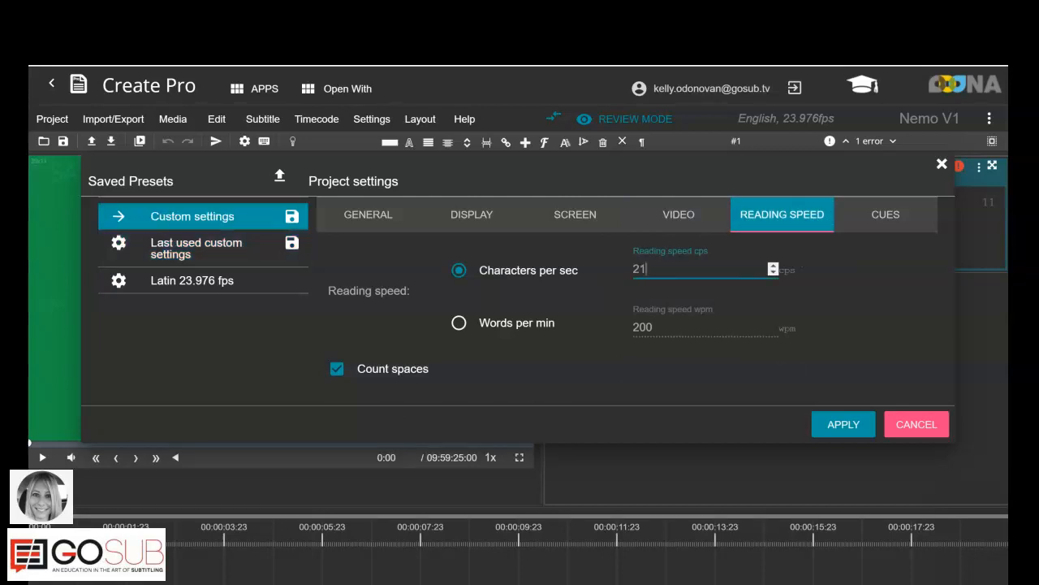
left_click(886, 214)
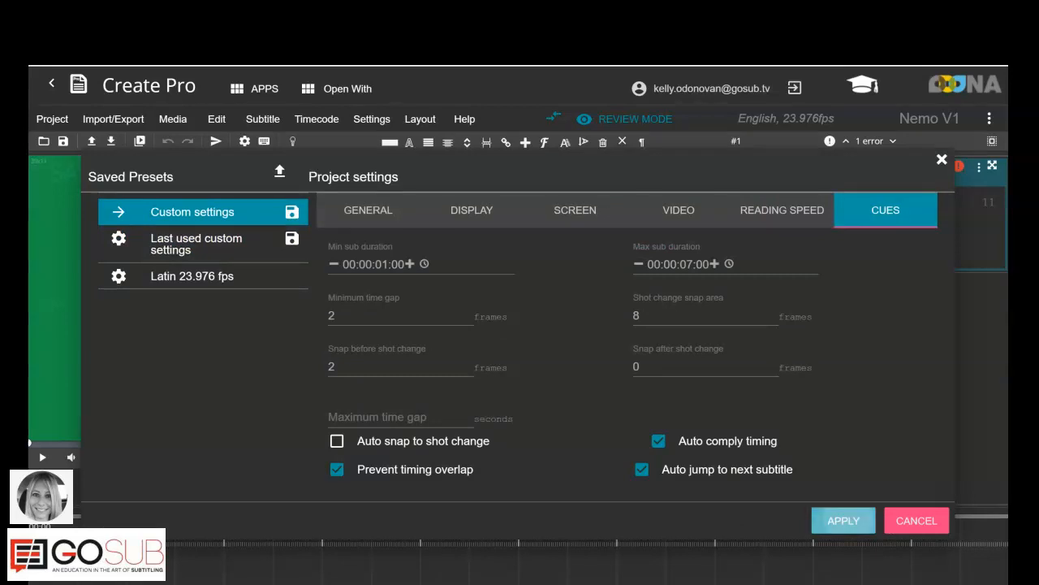
left_click(843, 521)
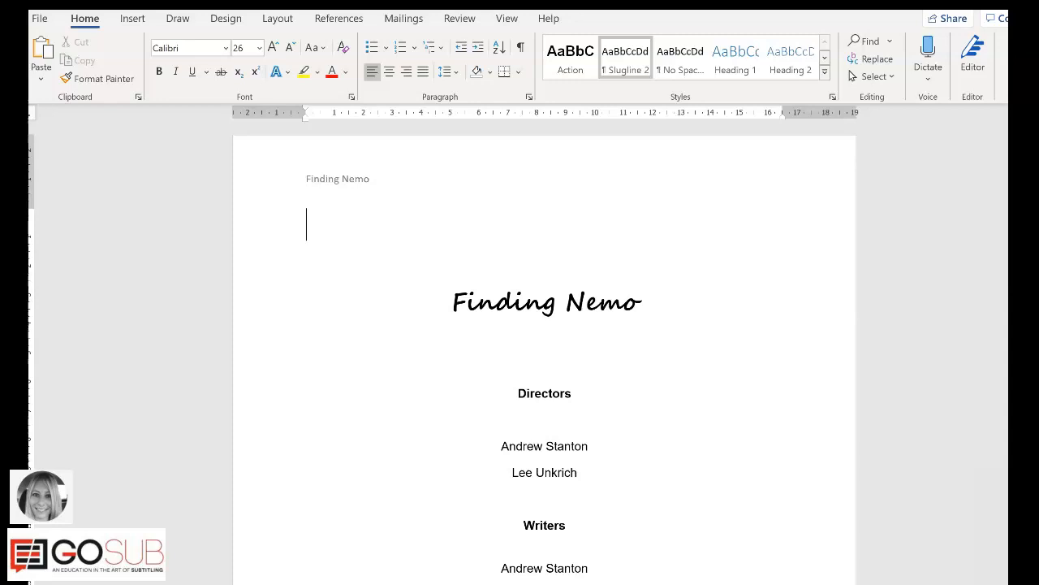
- Switch to the Finding Nemo script in Word and delete the page header text
double_click(307, 225)
key("Delete")
key("Delete")
key("Delete")
key("Delete")
key("Delete")
key("Delete")
key("Delete")
key("Delete")
key("Delete")
key("Delete")
key("Delete")
key("Delete")
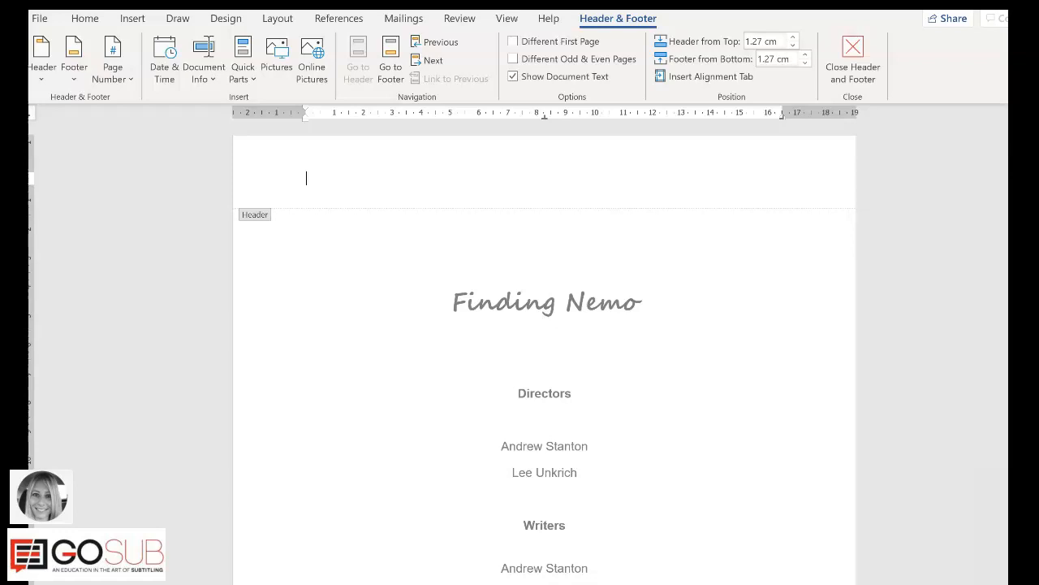
- Delete the title and credits from "Finding Nemo" through the year 2003, leaving only the dialogue
triple_click(457, 303)
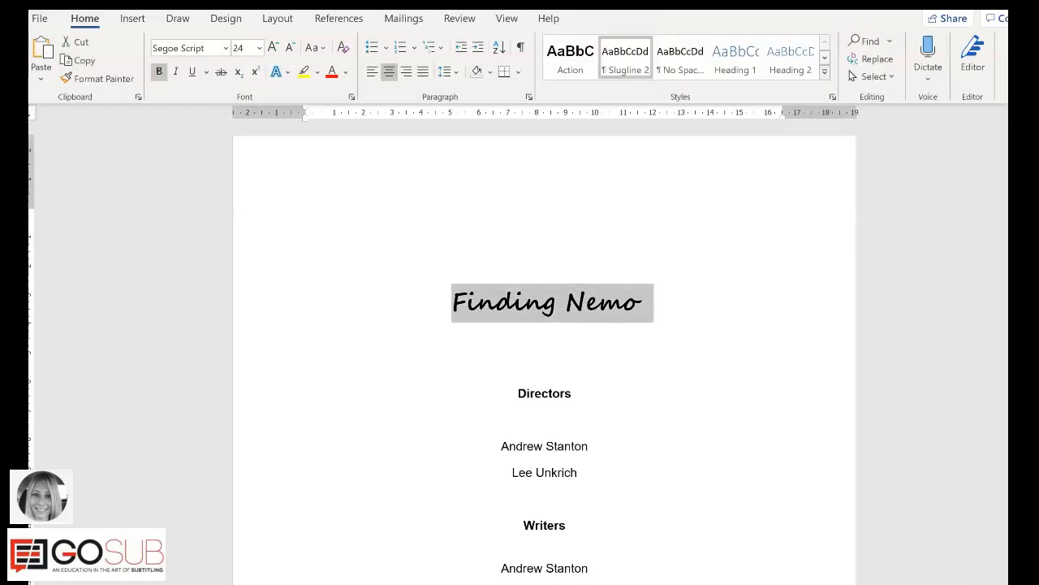
left_click(455, 304)
key("shift+Down")
key("shift+Down")
key("shift+Down")
key("shift+Down")
key("shift+Down")
key("shift+Down")
key("shift+Down")
key("shift+Down")
key("shift+Down")
key("shift+Down")
key("shift+Down")
key("shift+Down")
key("shift+Down")
key("shift+Down")
key("shift+Down")
key("shift+Down")
key("shift+Down")
key("shift+Down")
key("shift+Down")
key("shift+Down")
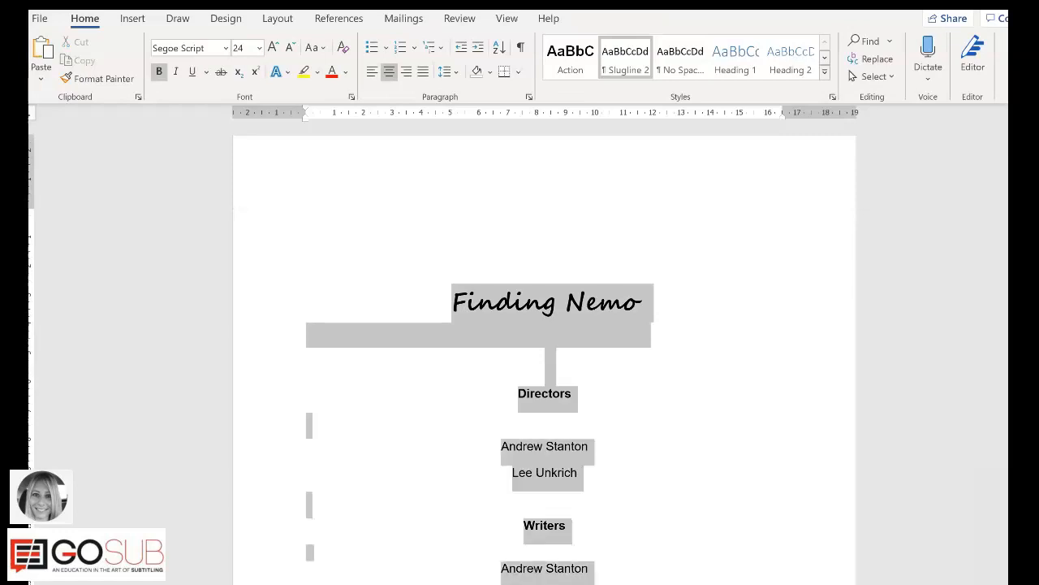
left_click_drag(561, 582, 560, 441)
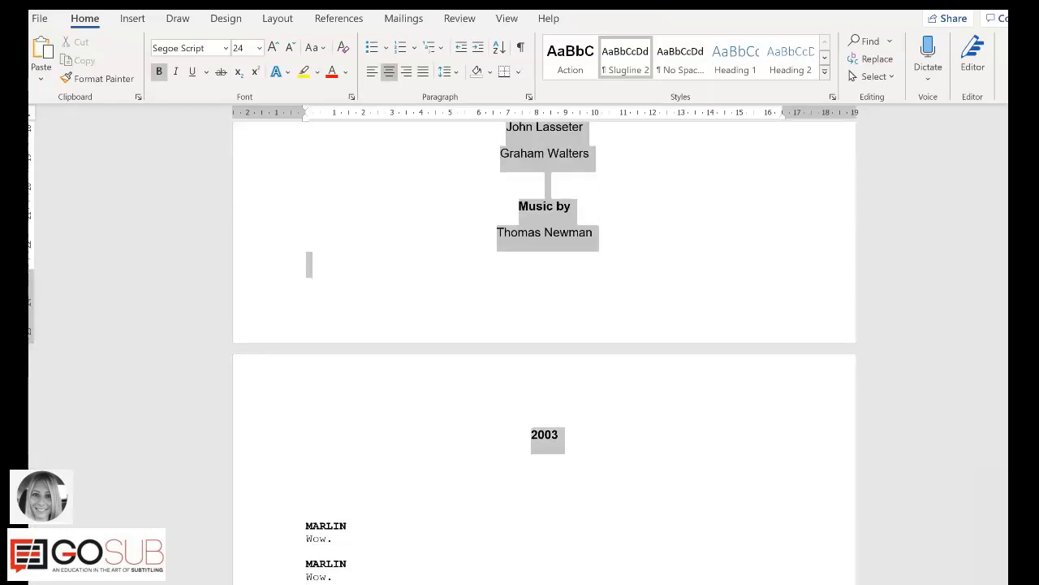
key("Delete")
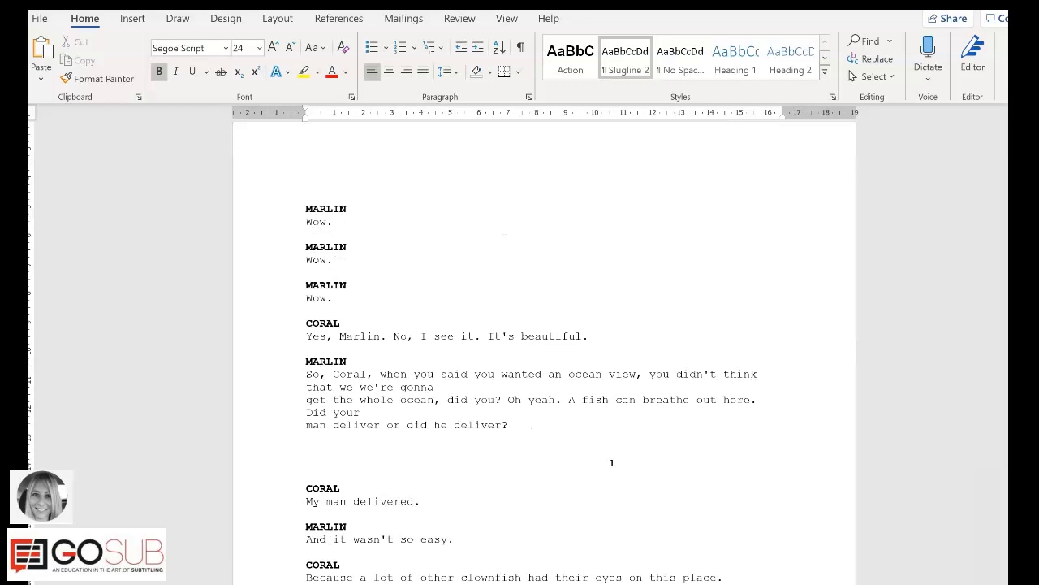
- Replace every case-matched "MARLIN" speaker label in the script with nothing
left_click(870, 59)
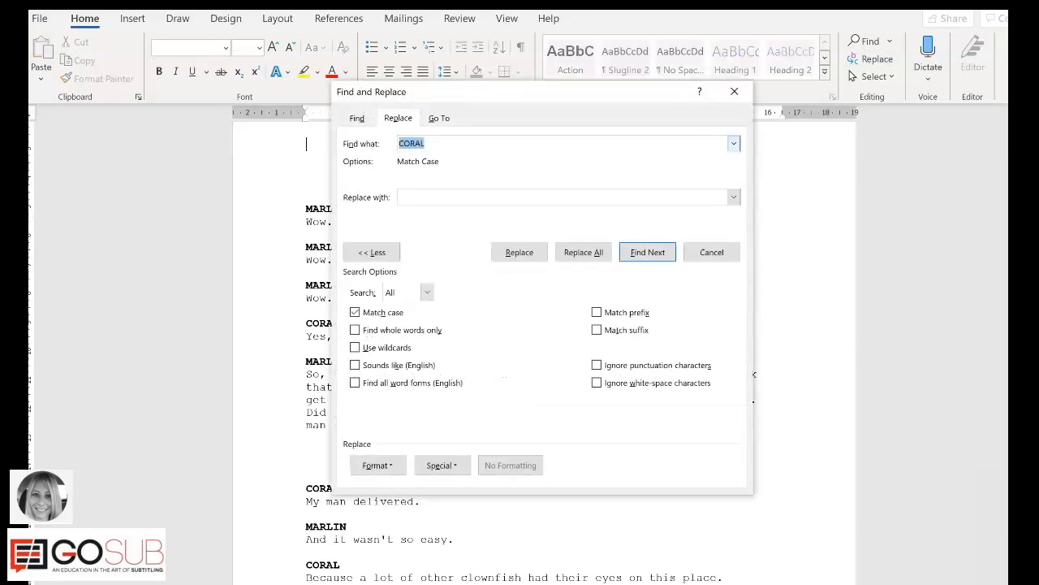
type("MARLIN")
key("Tab")
left_click(355, 313)
left_click(355, 313)
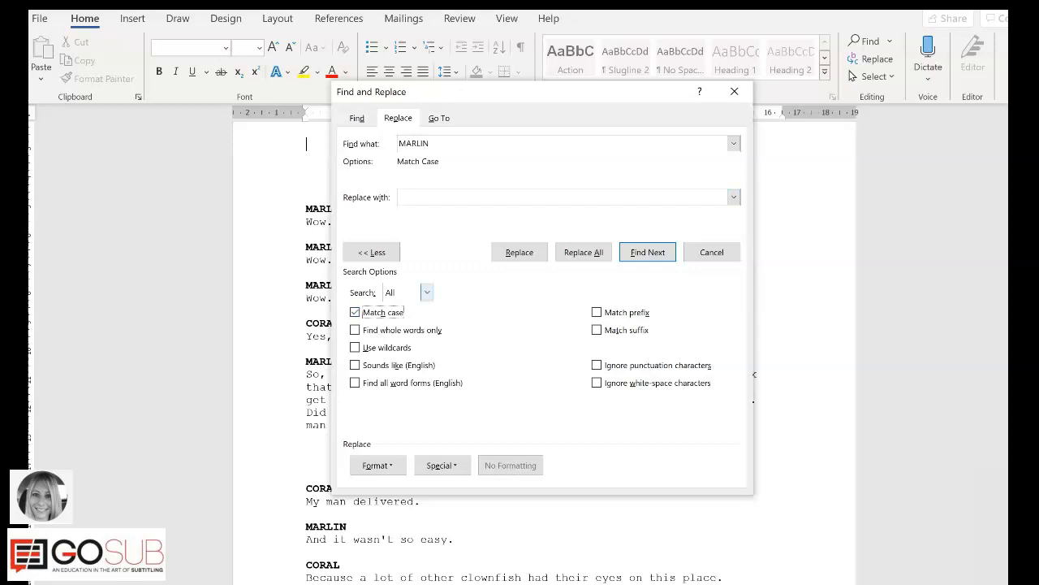
left_click(583, 252)
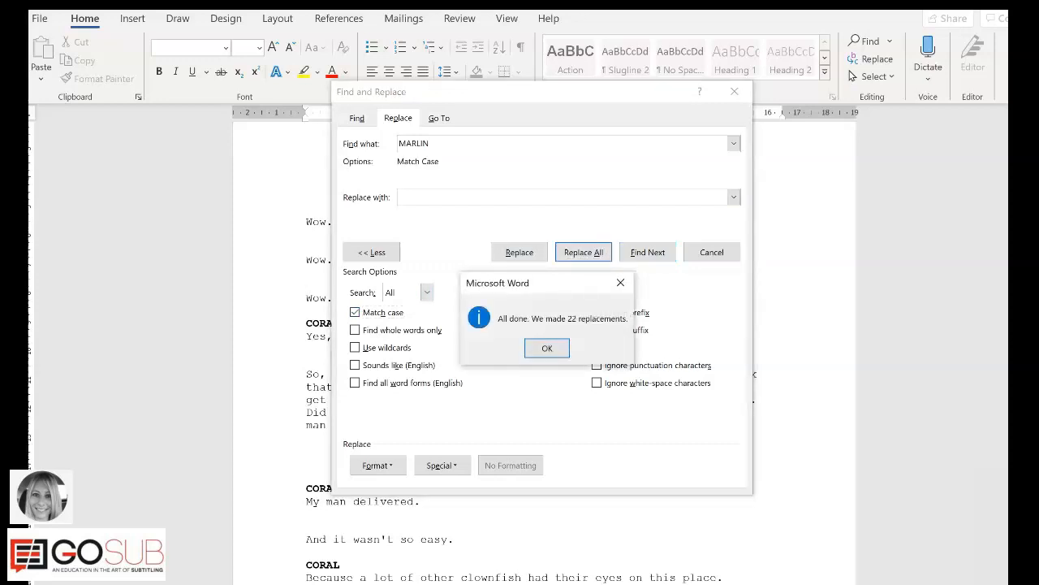
key("Return")
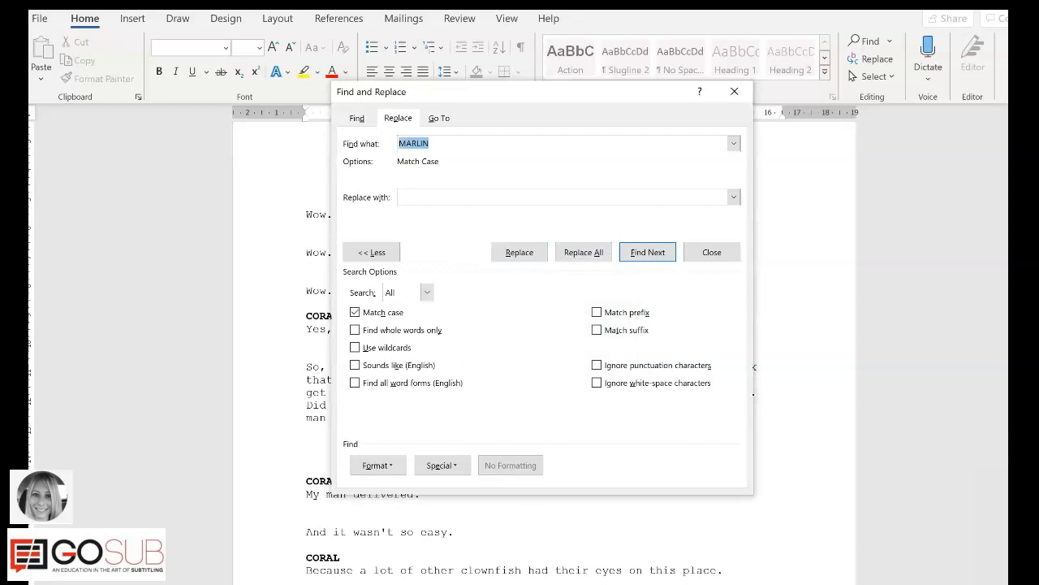
- Remove all case-matched "CORAL" speaker labels from the script and close the replace dialog
type("CORAL")
left_click(583, 252)
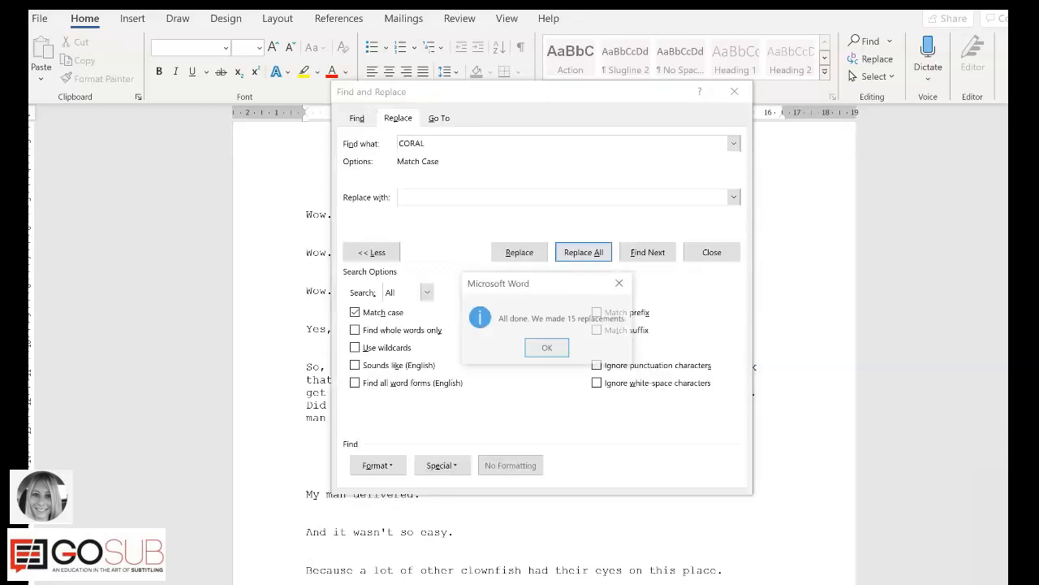
key("Return")
left_click(734, 91)
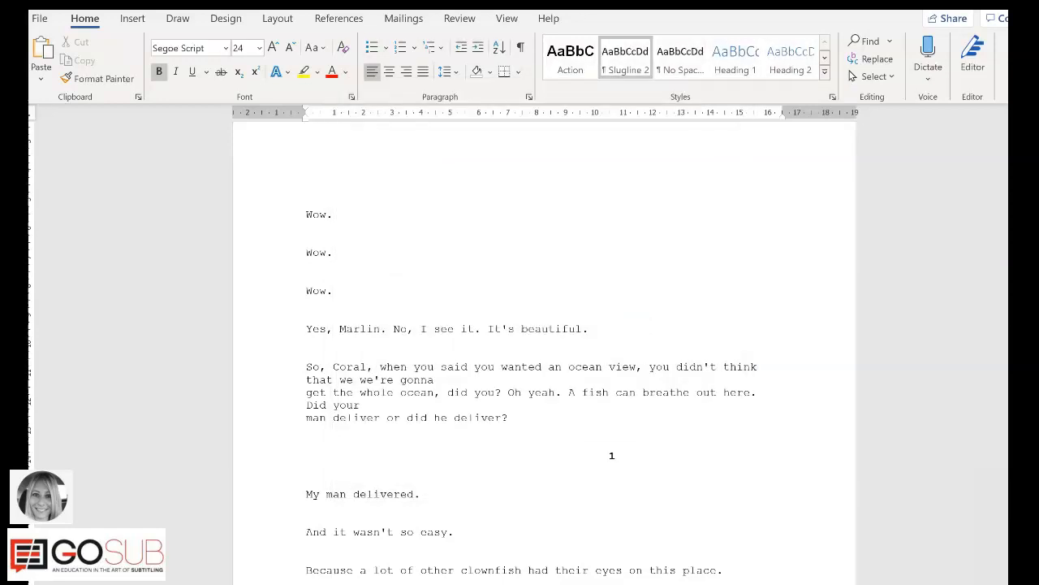
- Delete the stray page number 1 above "My man delivered."
left_click(307, 469)
double_click(612, 455)
key("BackSpace")
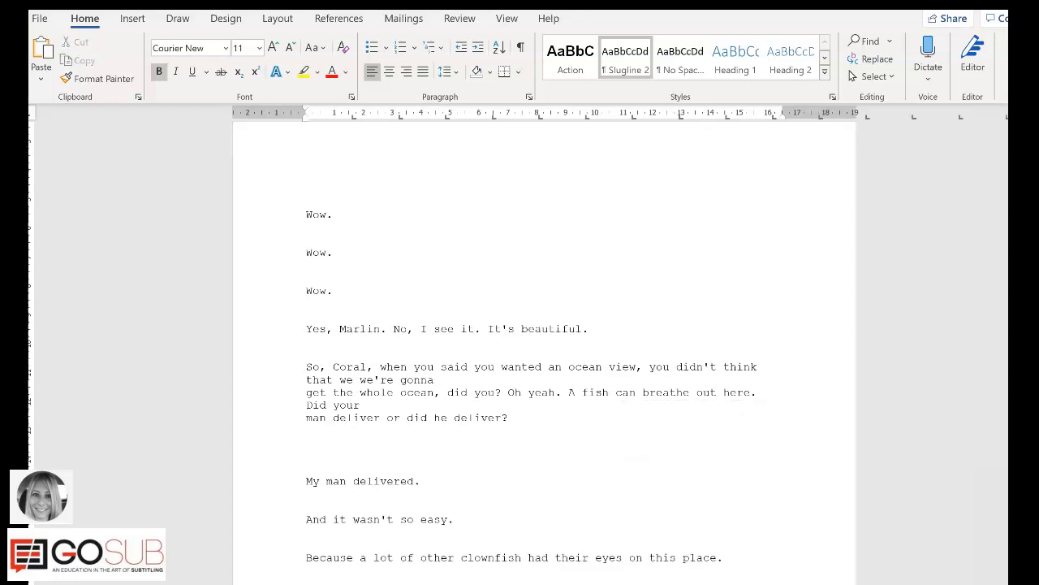
- Break the "Yes, Marlin" speech into one line per sentence, with a blank line before "It's beautiful."
left_click(393, 328)
key("Return")
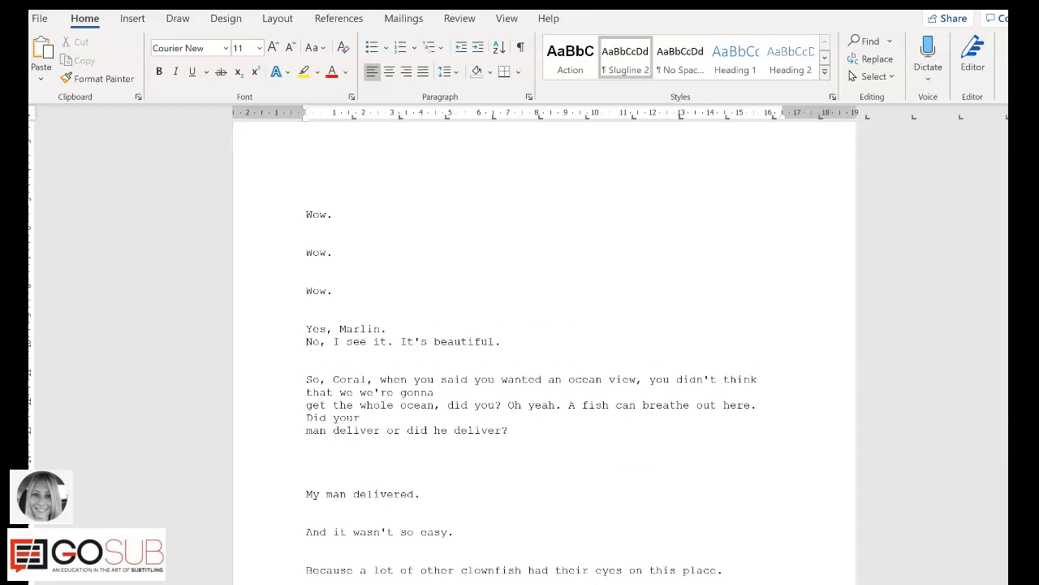
left_click(400, 342)
key("Return")
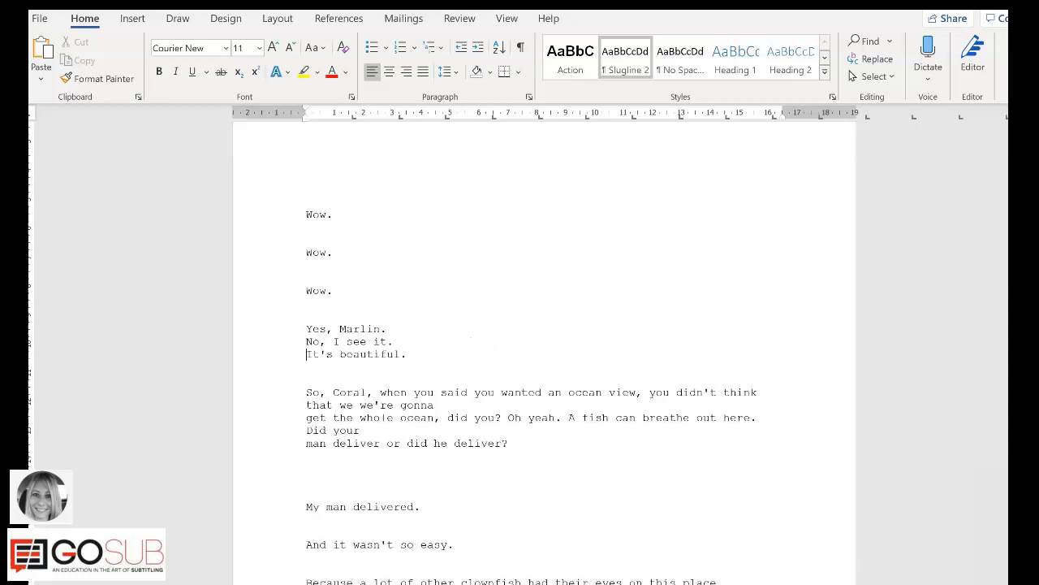
key("Return")
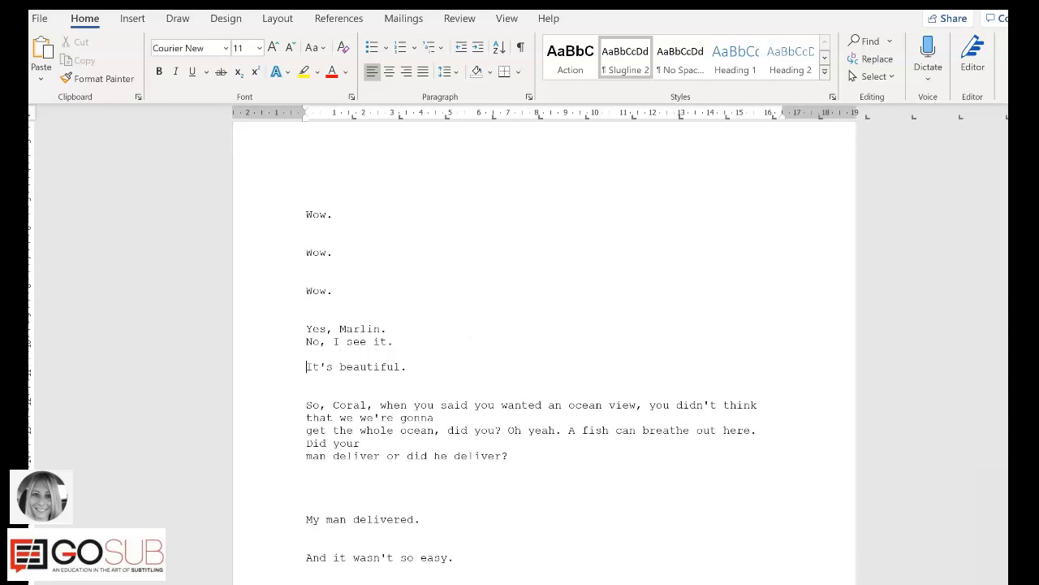
- Split the "So, Coral" speech after "ocean view," and "did you?", adding blank lines before "get the whole ocean" and "Oh yeah."
left_click(648, 405)
key("Return")
key("Return")
key("BackSpace")
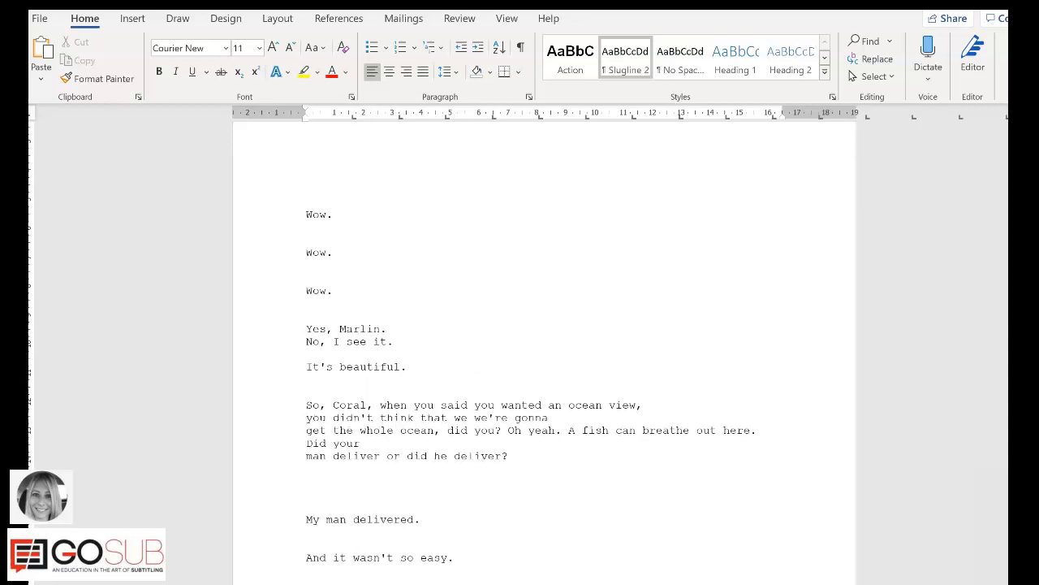
key("Return")
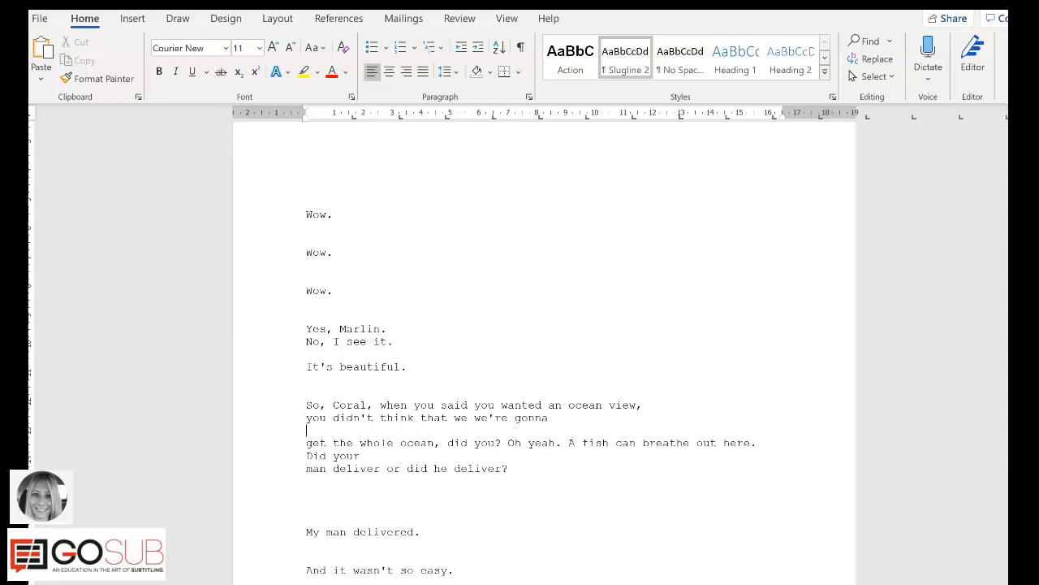
key("BackSpace")
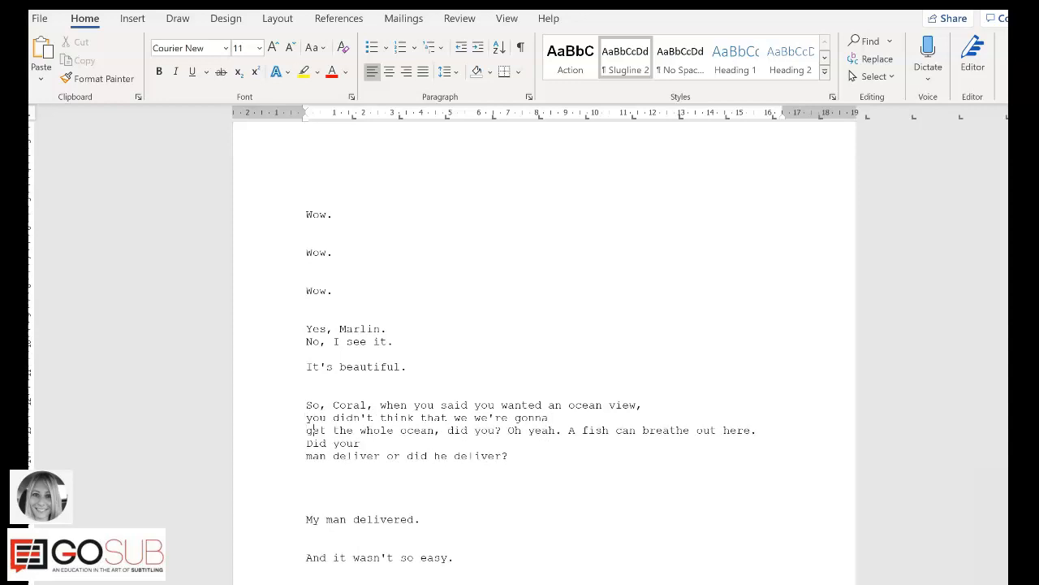
key("Return")
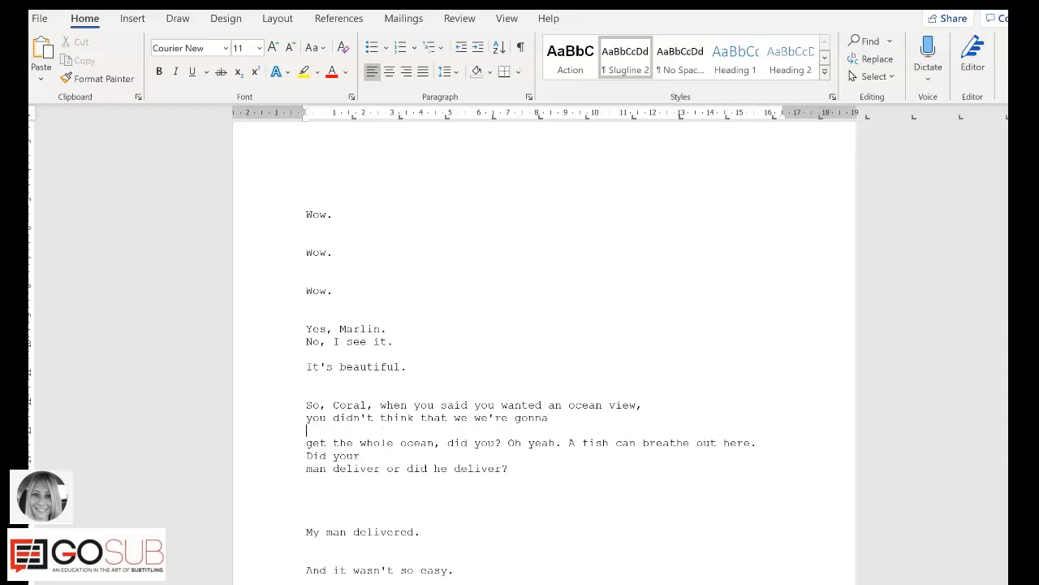
key("BackSpace")
key("Return")
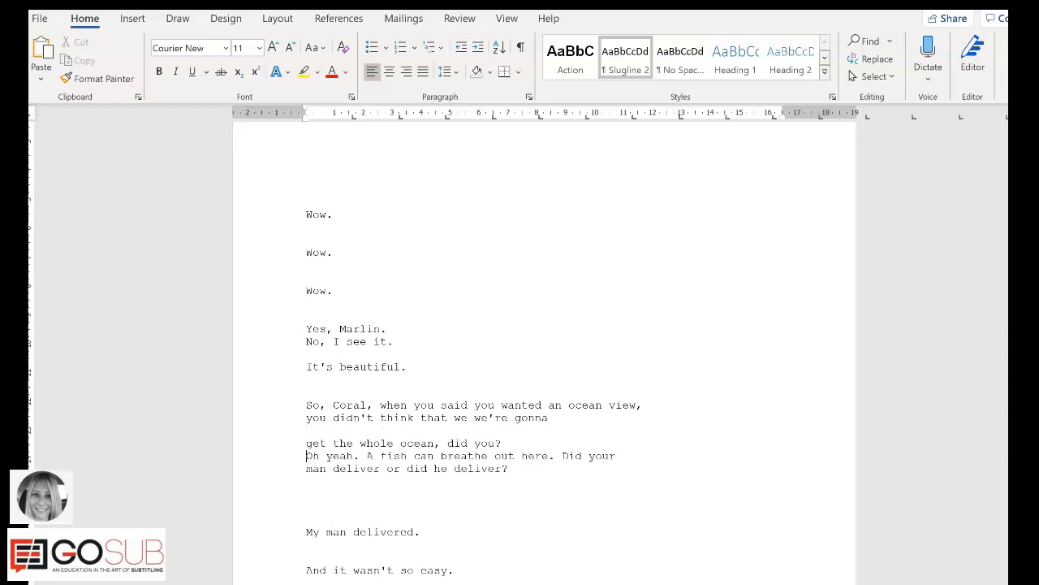
key("Return")
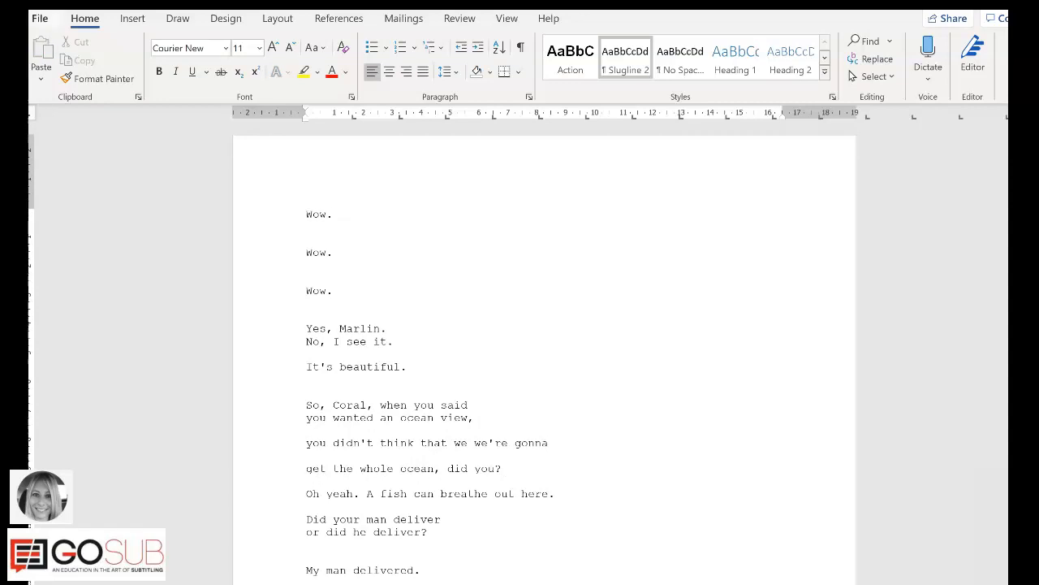
- Save the edited script as the RTF file Finding Nemo V2
left_click(40, 19)
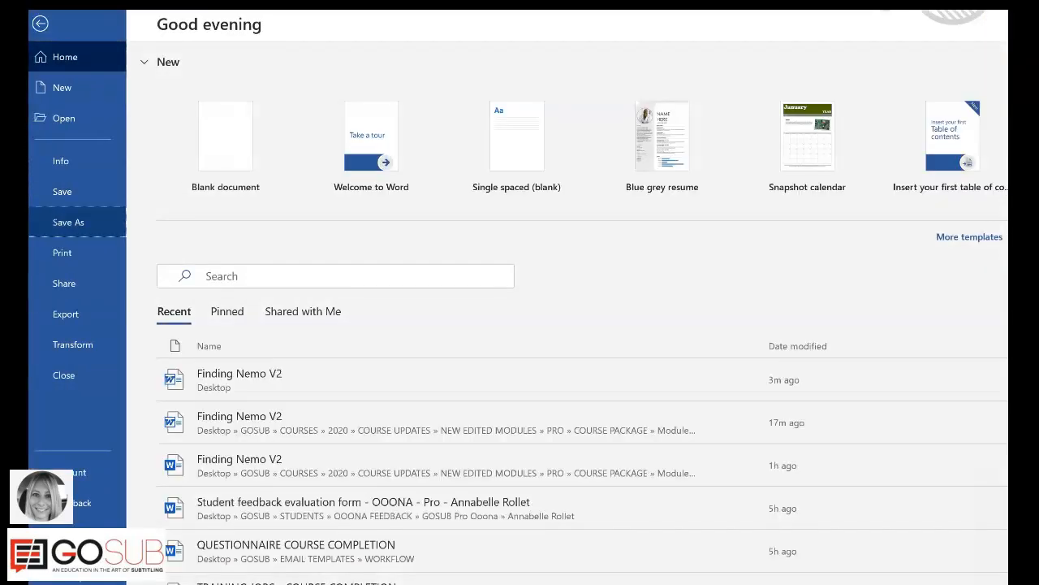
left_click(69, 223)
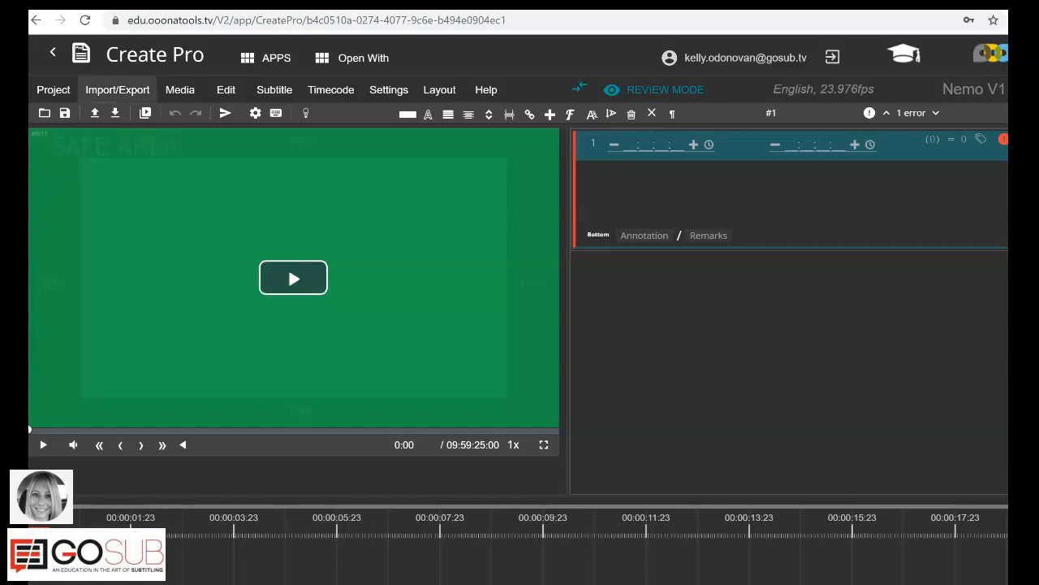
- Switch to OOONA Create Pro and import Finding Nemo V2.rtf from the Desktop as the subtitles file for project Nemo V1
left_click(118, 89)
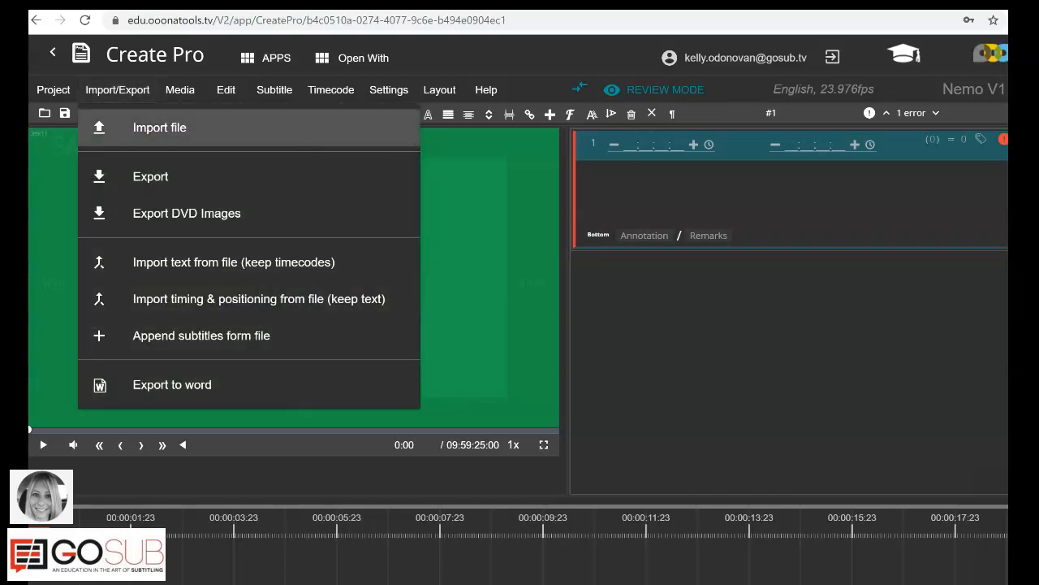
left_click(160, 128)
left_click(467, 216)
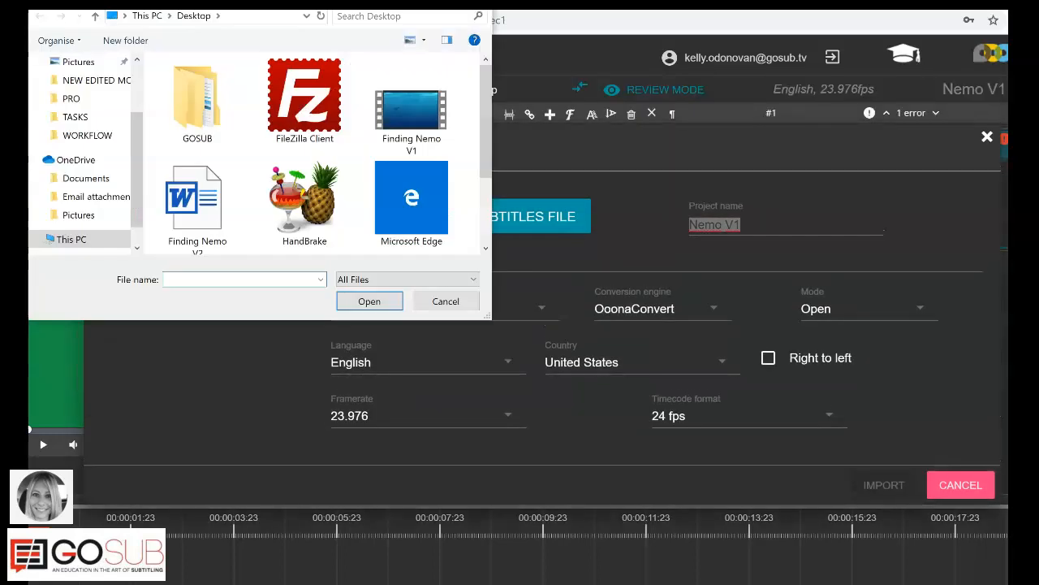
left_click(197, 206)
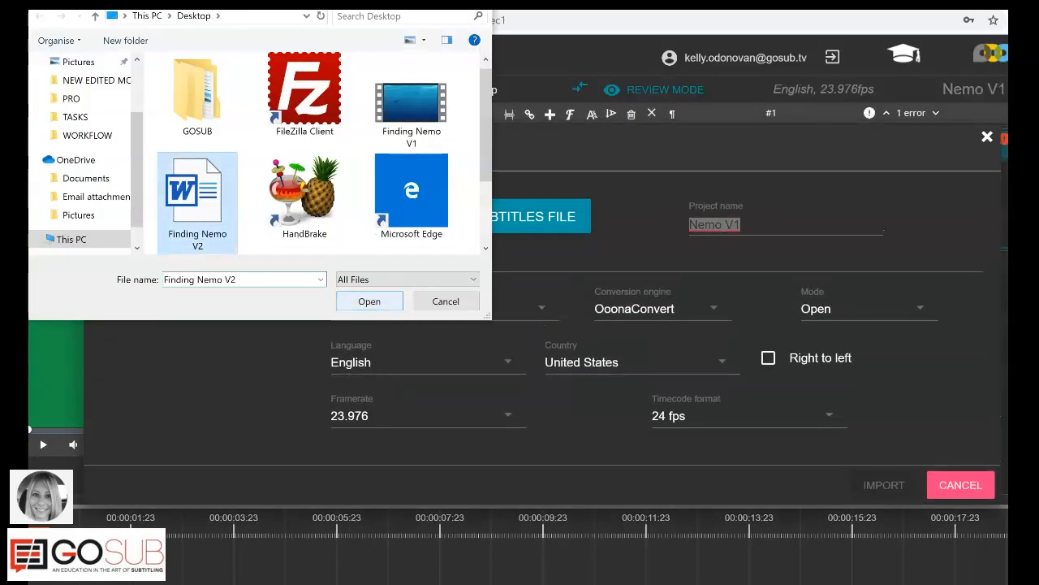
left_click(370, 302)
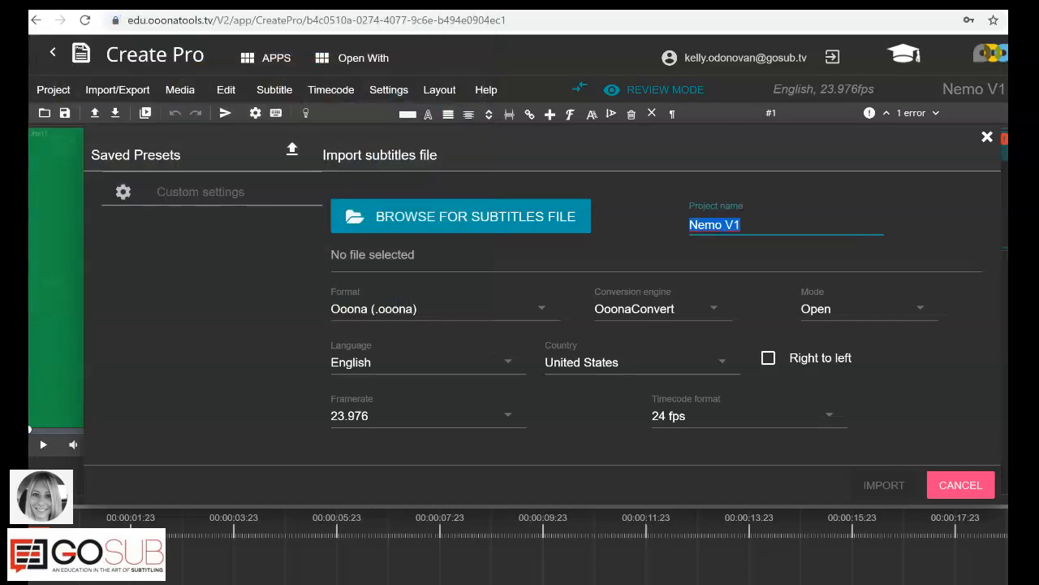
left_click(301, 301)
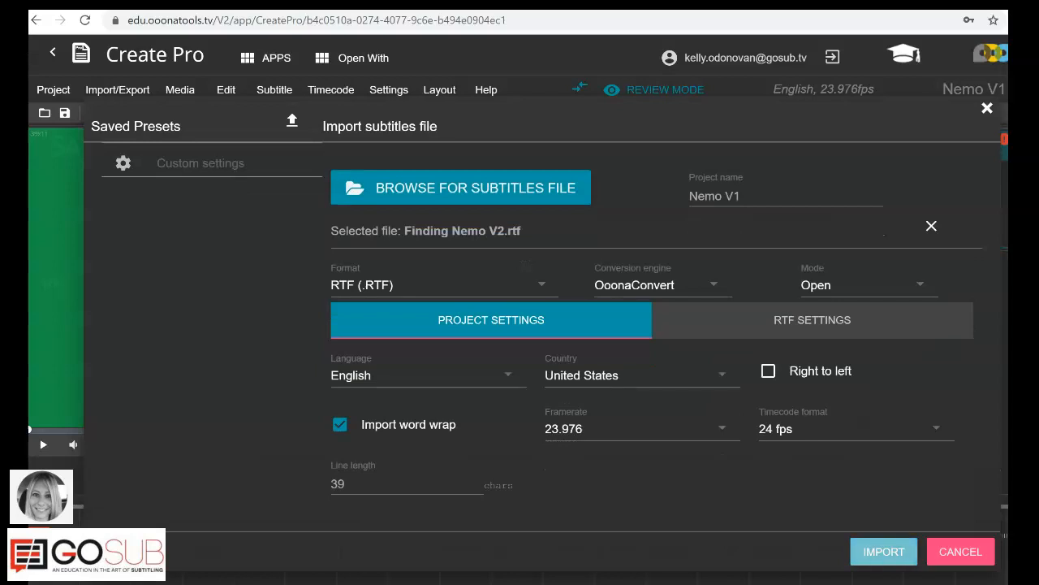
left_click(884, 551)
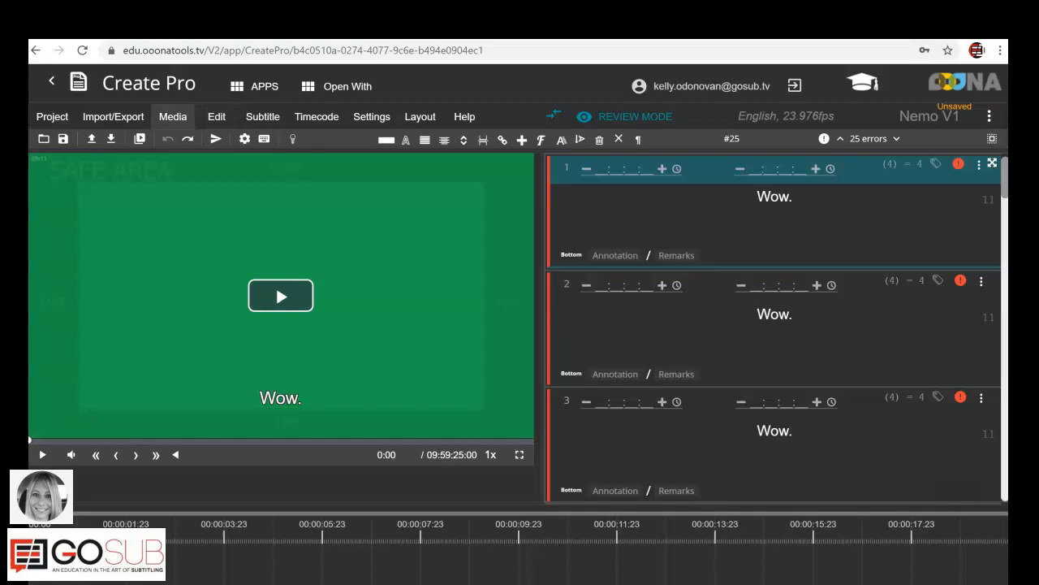
- Load the project's video by pasting the URL of the media file available online
left_click(172, 116)
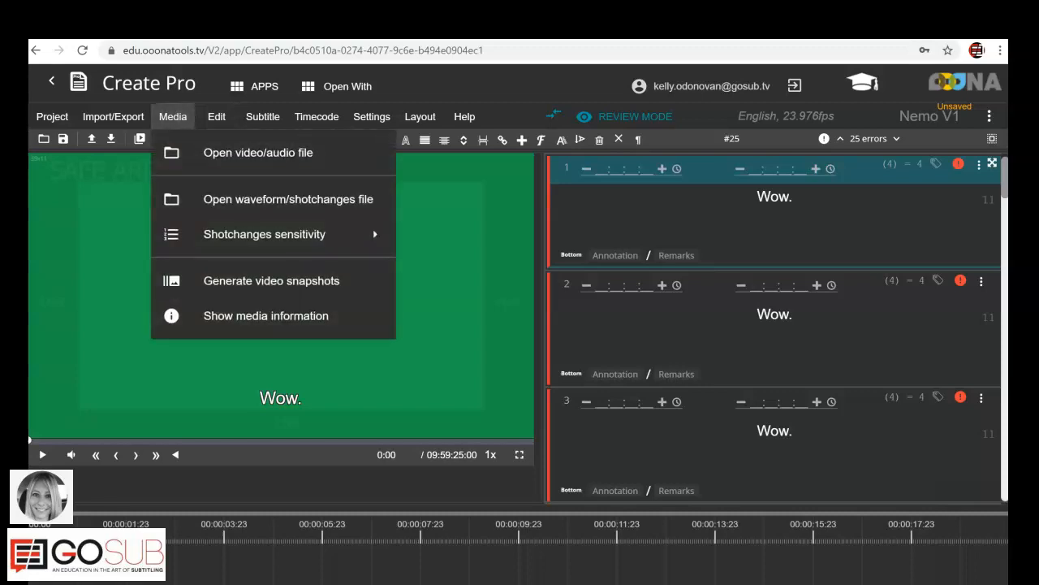
left_click(259, 152)
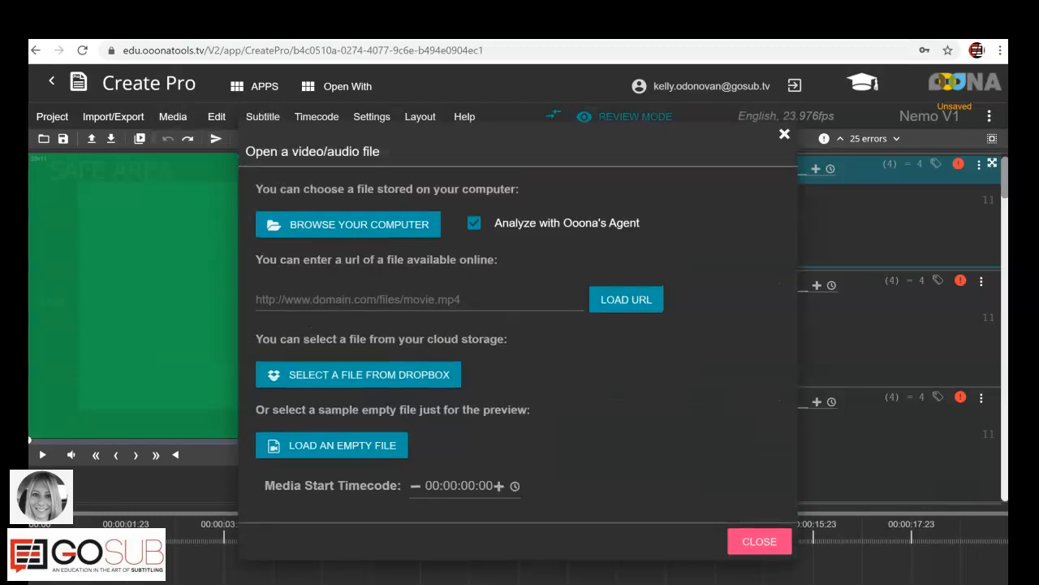
left_click(365, 299)
key("ctrl+v")
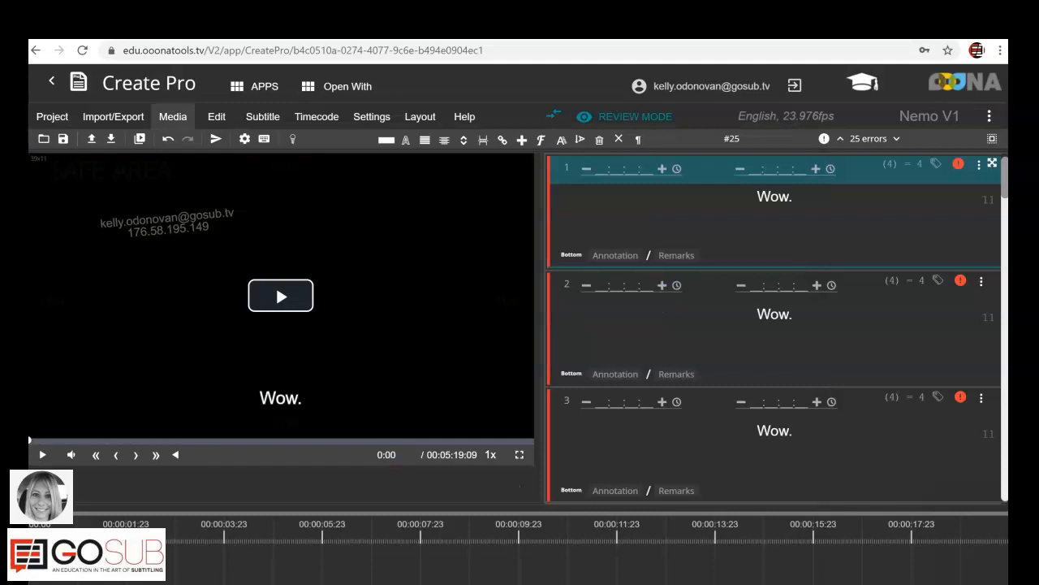
- Load the waveform/shot changes file Finding Nemo 2.dat from its pasted online URL
left_click(172, 116)
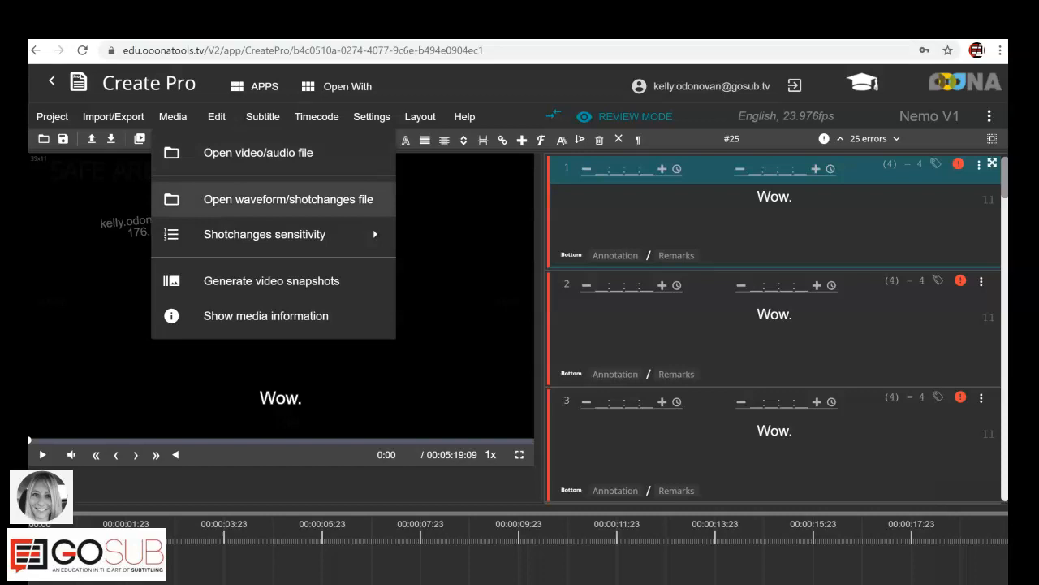
left_click(288, 199)
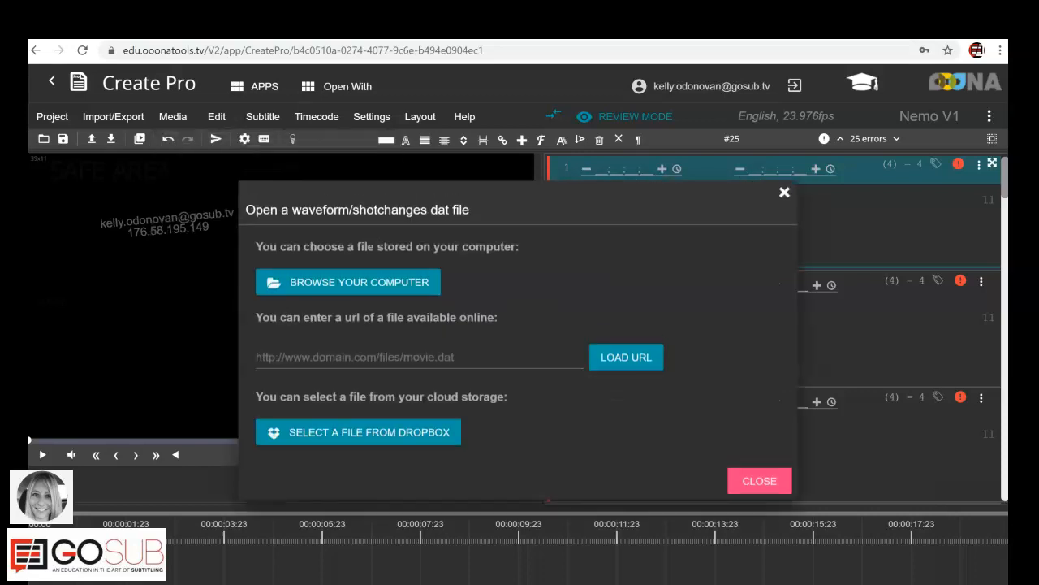
left_click(420, 357)
key("ctrl+v")
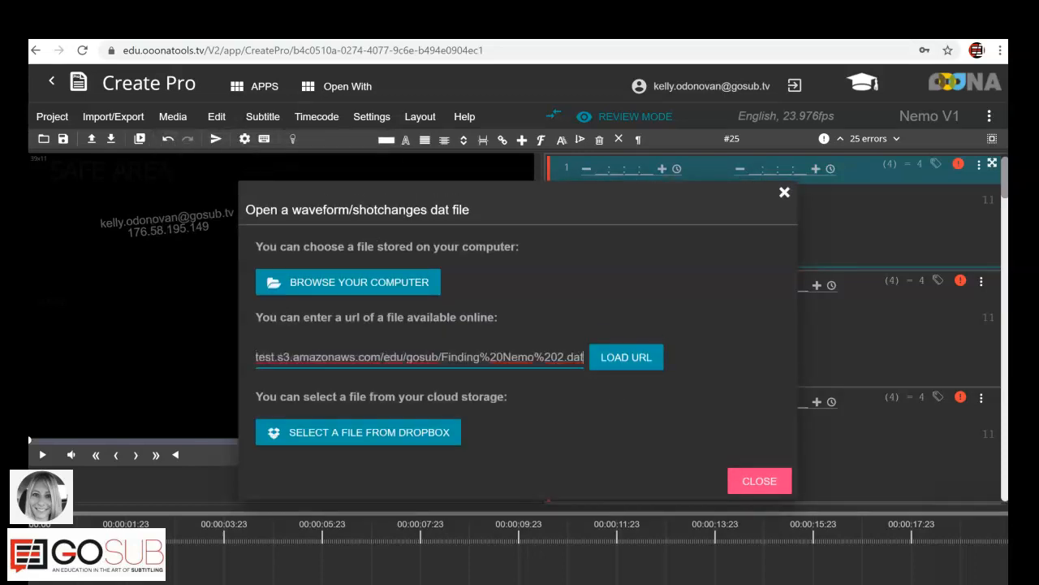
left_click(627, 357)
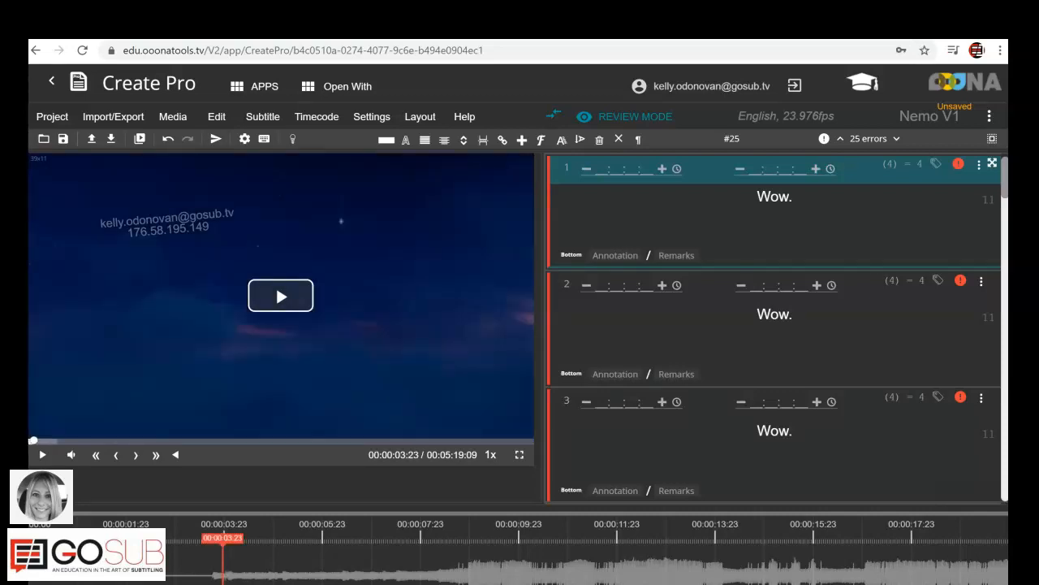
- Play and scrub the video to about 00:00:50:15, ahead of the first dialogue, and lower the audio volume
left_click(275, 284)
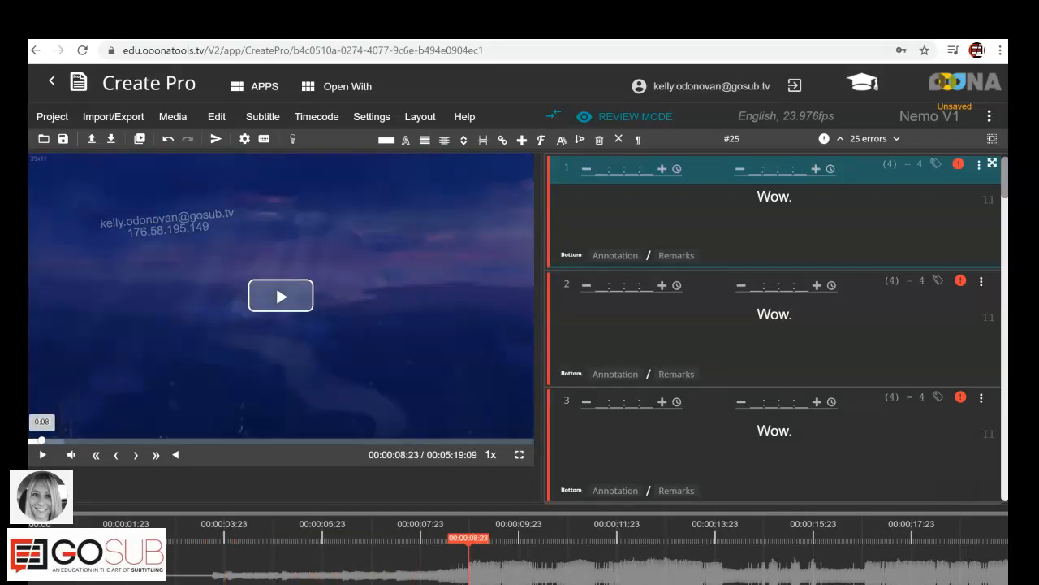
left_click(43, 441)
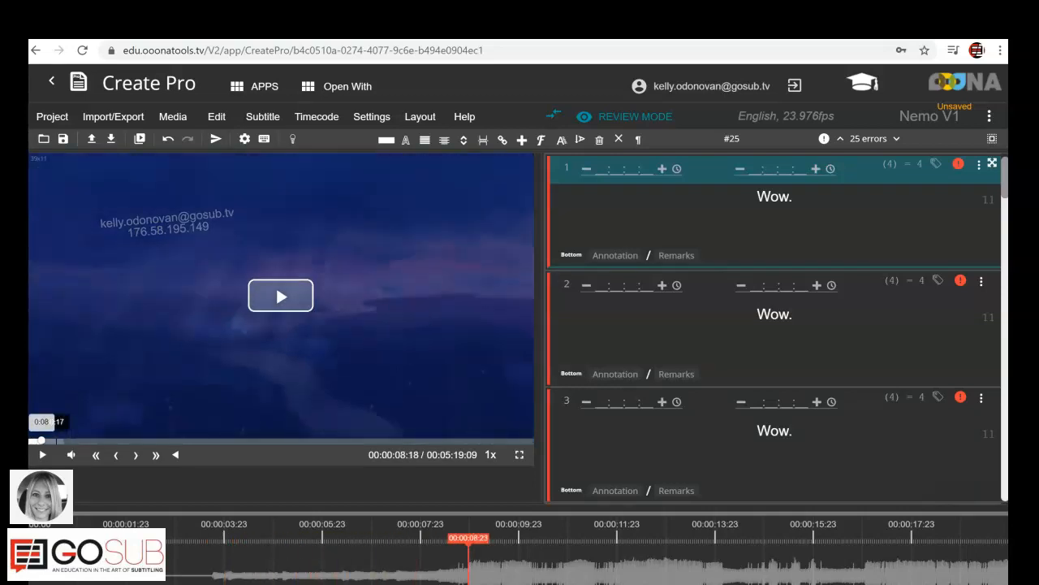
left_click_drag(87, 441, 121, 441)
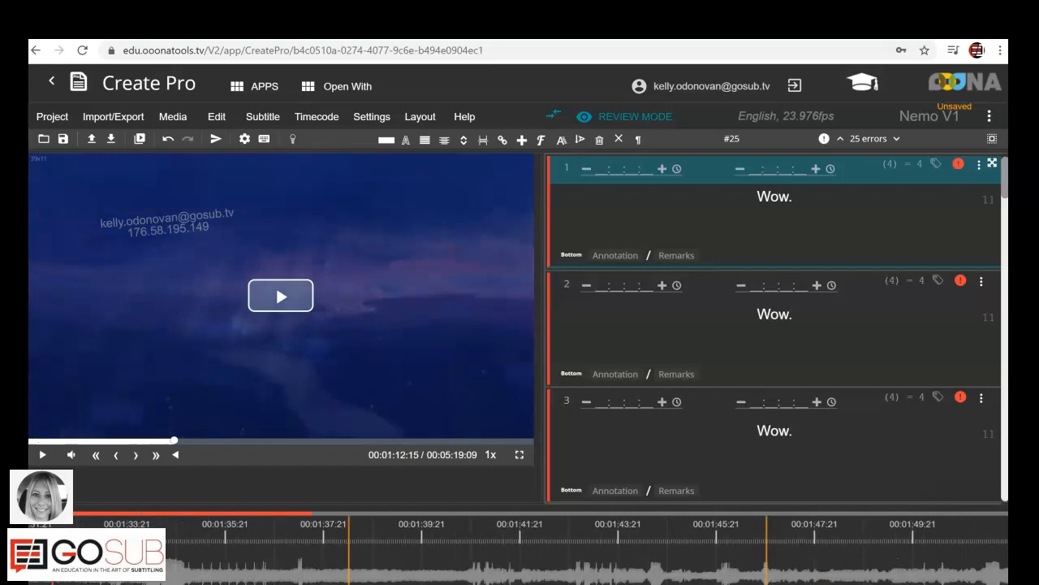
left_click_drag(174, 440, 227, 440)
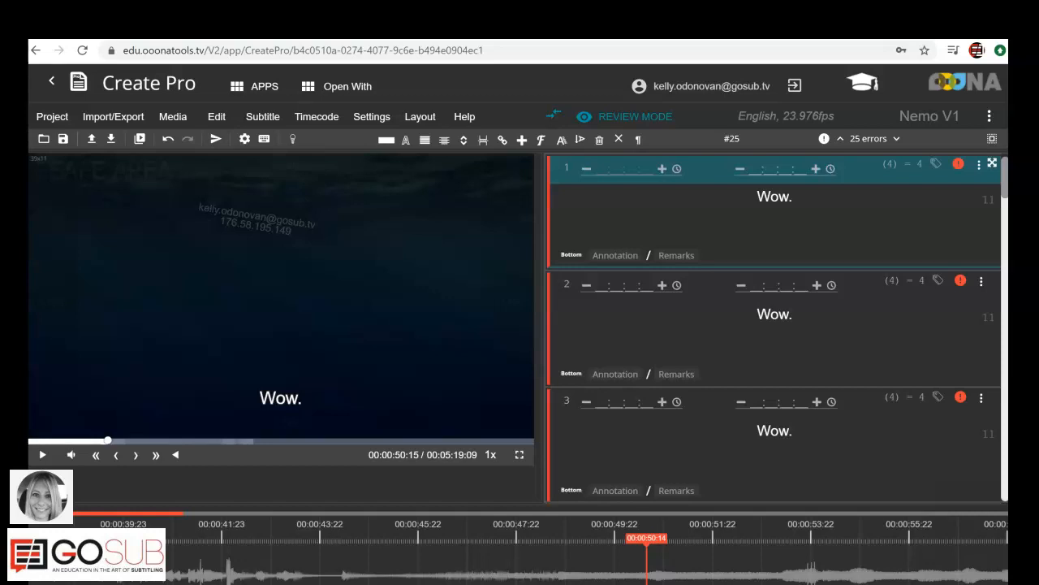
key("XF86AudioLowerVolume")
key("XF86AudioLowerVolume")
key("XF86AudioLowerVolume")
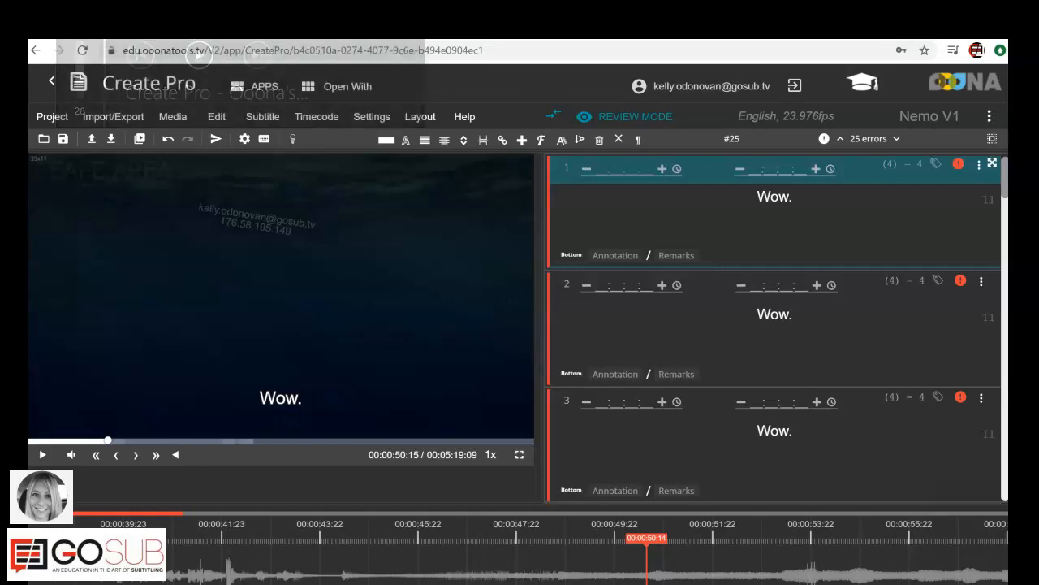
- Locate the first spoken "Wow." and time subtitle 1 from 00:00:53:10 to 00:00:54:10
left_click(43, 455)
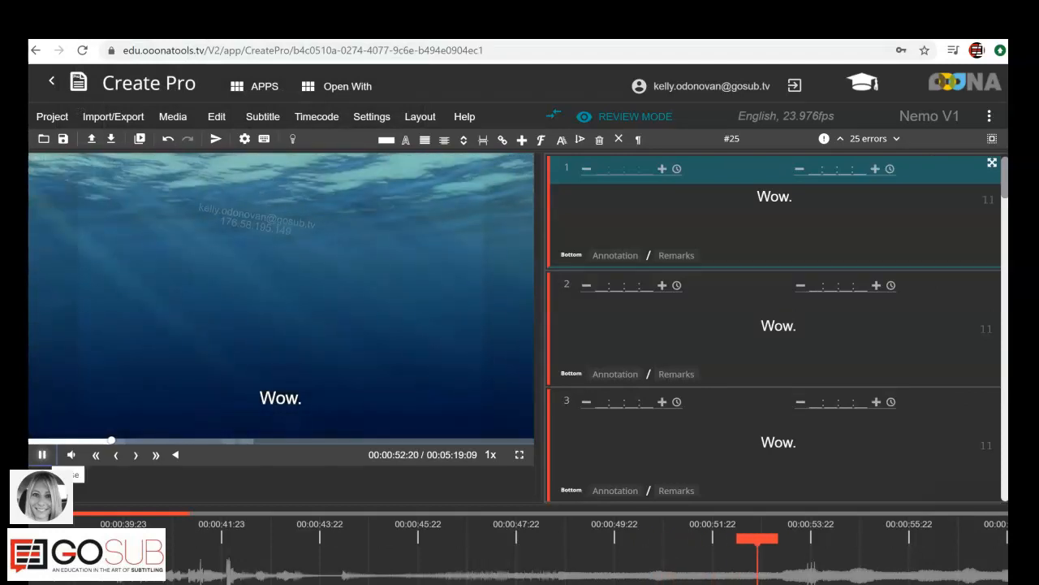
key("space")
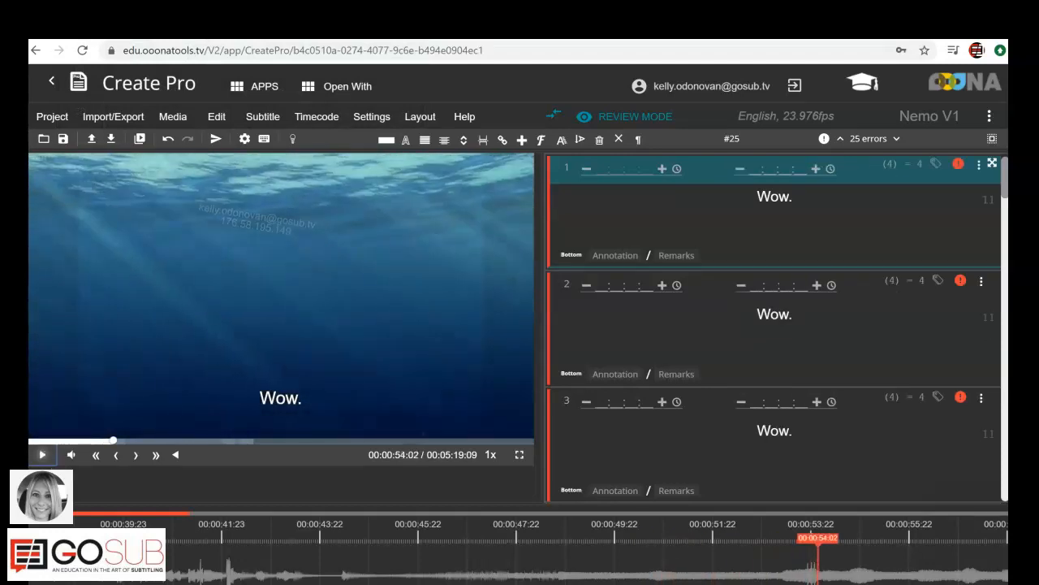
left_click_drag(818, 538, 793, 538)
key("Left")
key("Left")
key("Left")
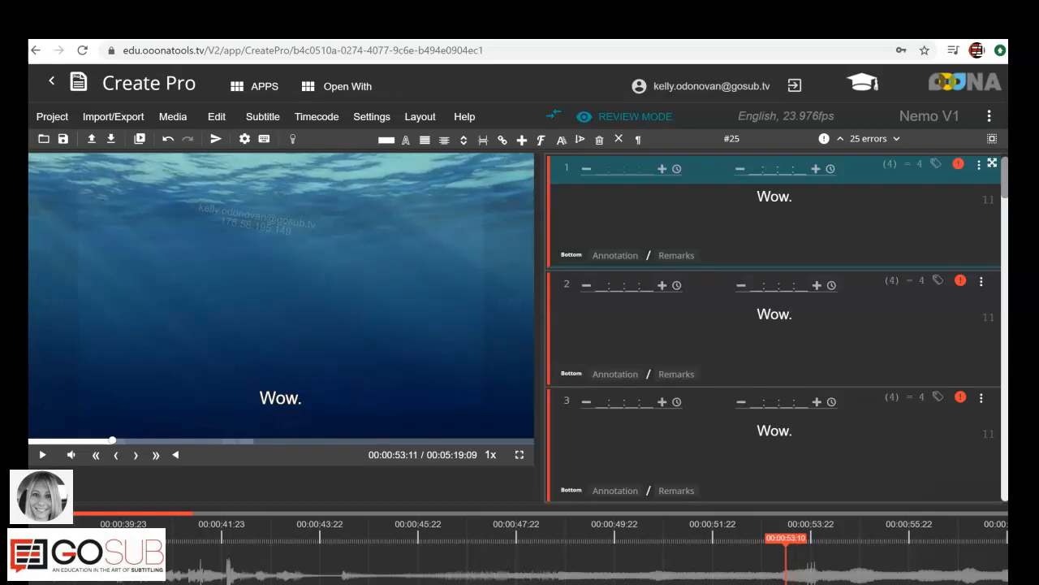
key("Left")
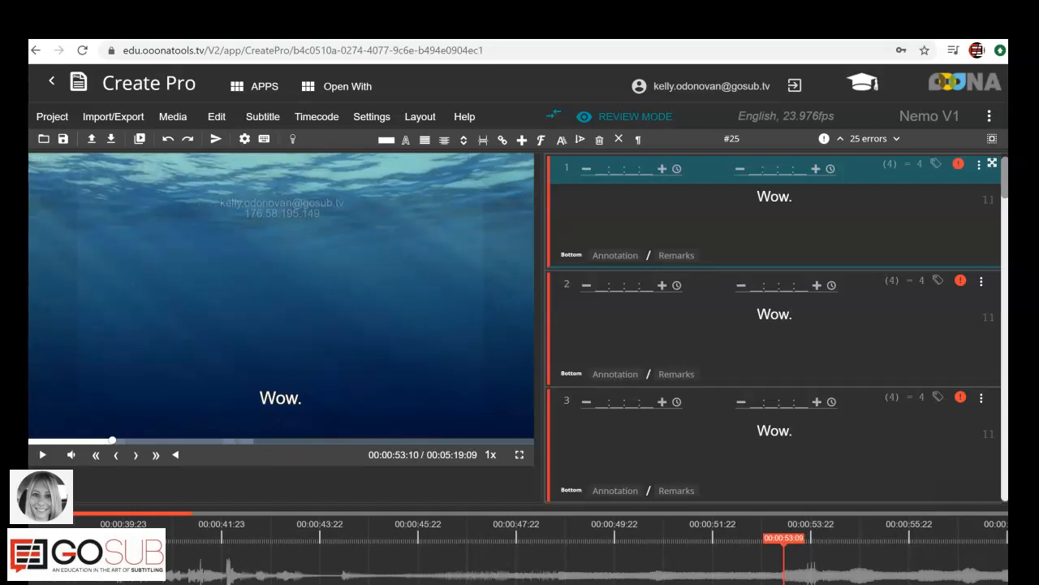
key("F9")
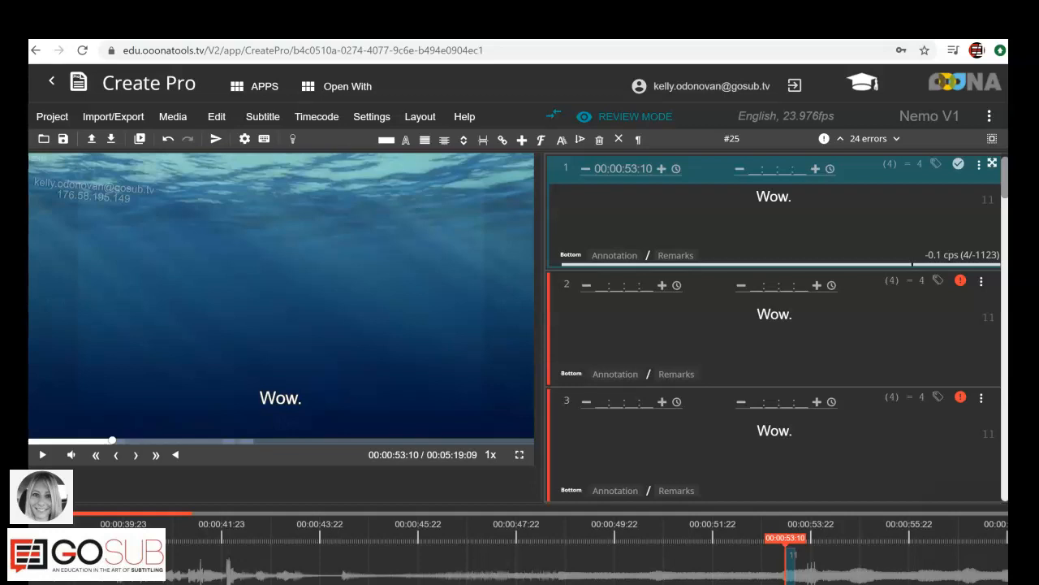
key("F10")
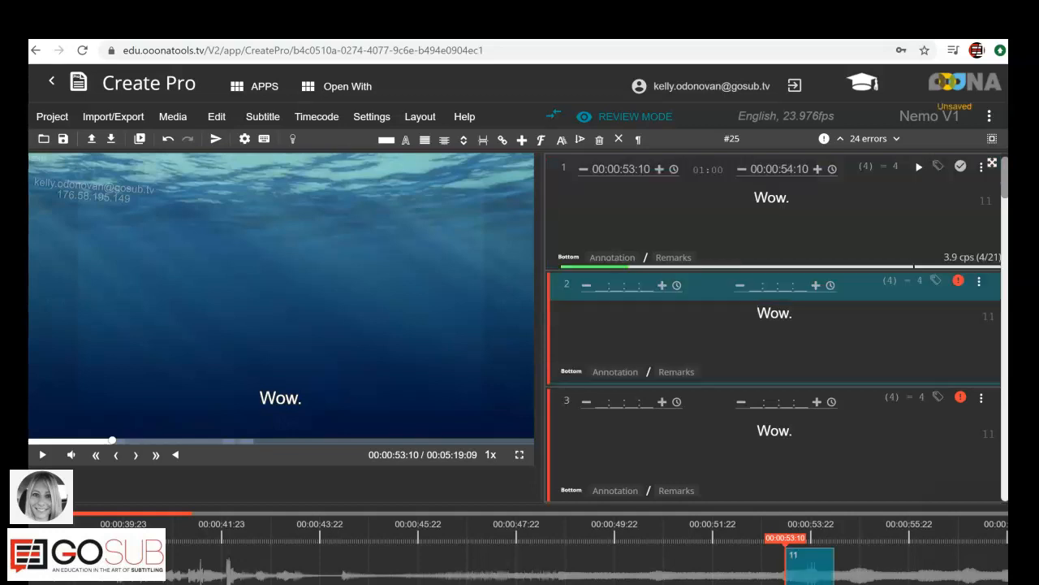
- Move subtitle 1 on the timeline to start at 00:00:53:13 and extend its out time to 00:00:54:14
left_click_drag(810, 567, 816, 567)
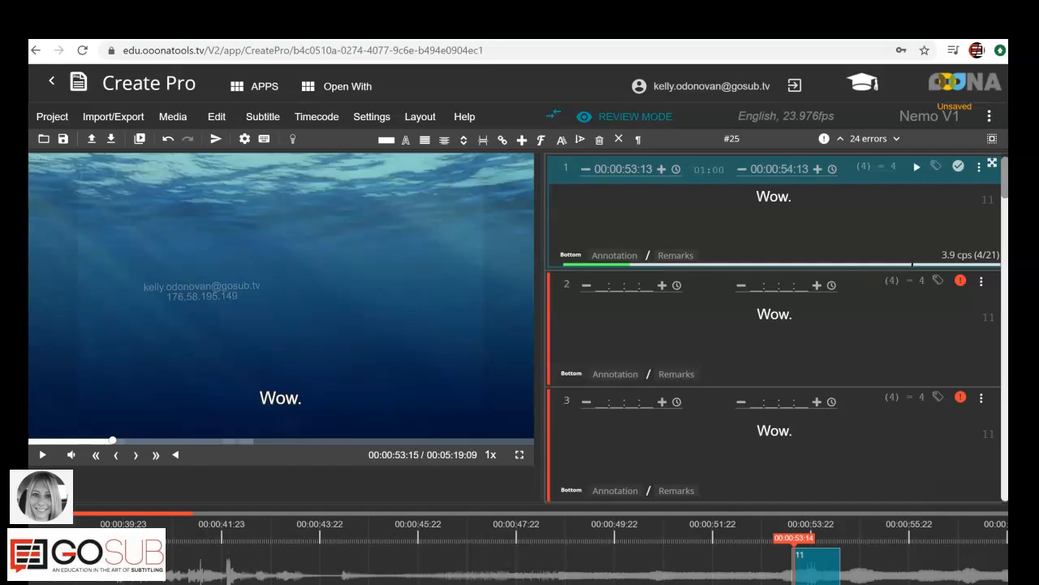
left_click(586, 169)
left_click(585, 169)
left_click(661, 169)
left_click(661, 169)
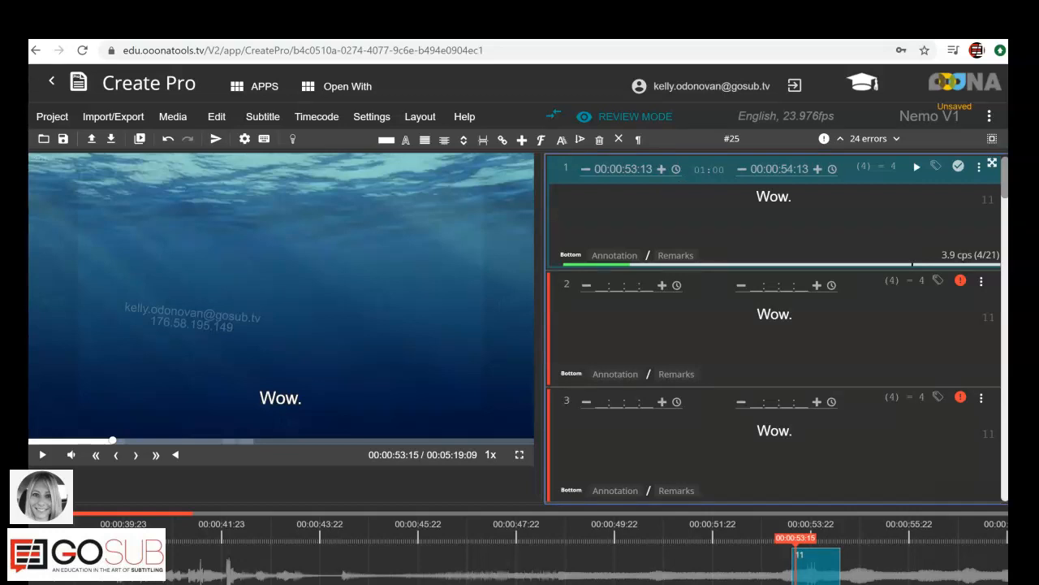
mouse_move(839, 566)
left_mouse_down()
mouse_move(858, 567)
mouse_move(842, 566)
left_mouse_up()
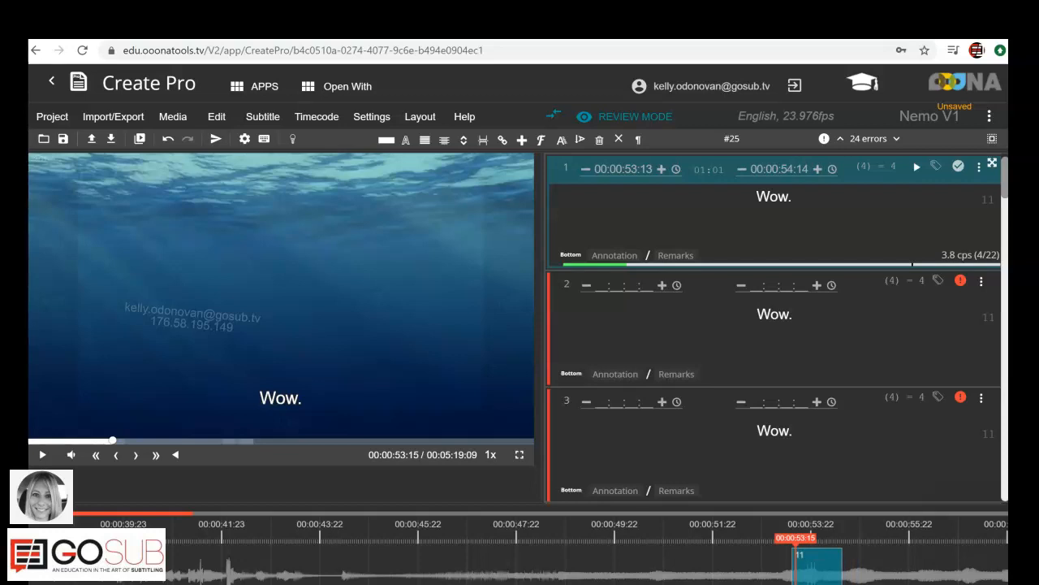
- Play on to the second "Wow." and time subtitle 2 from 00:00:56:22 to 00:00:57:22
key("space")
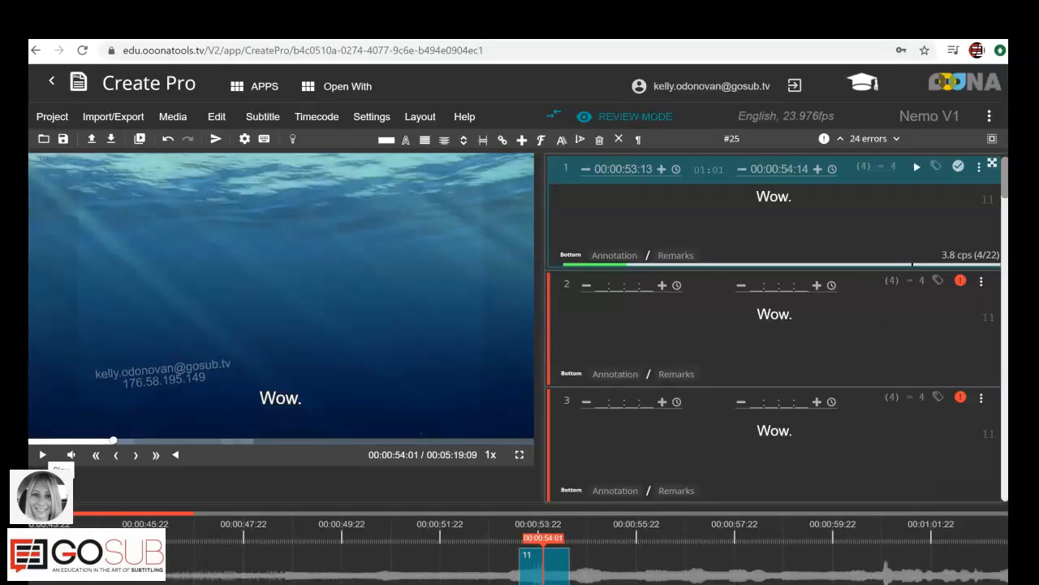
left_click(42, 455)
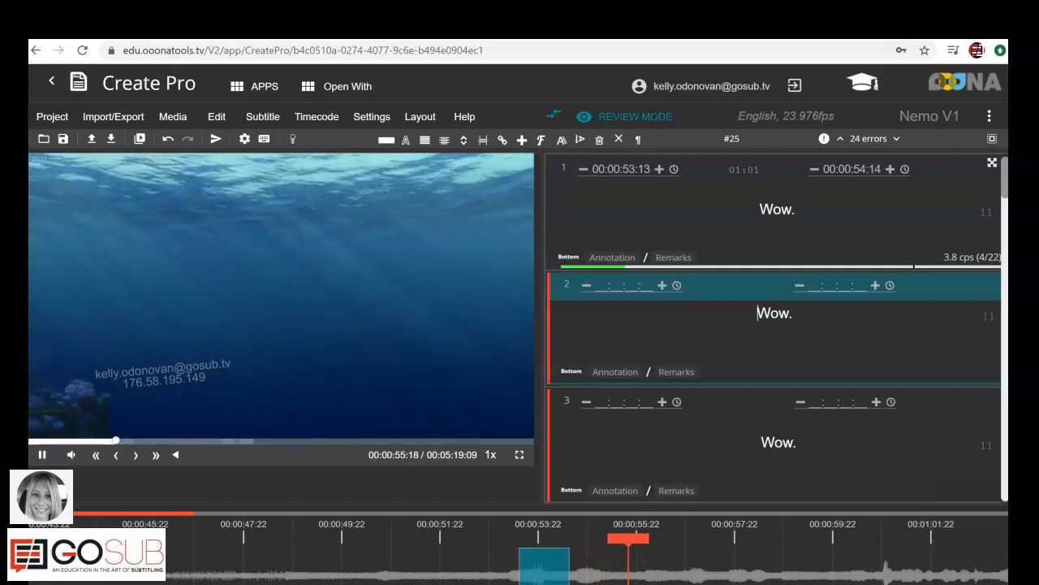
key("space")
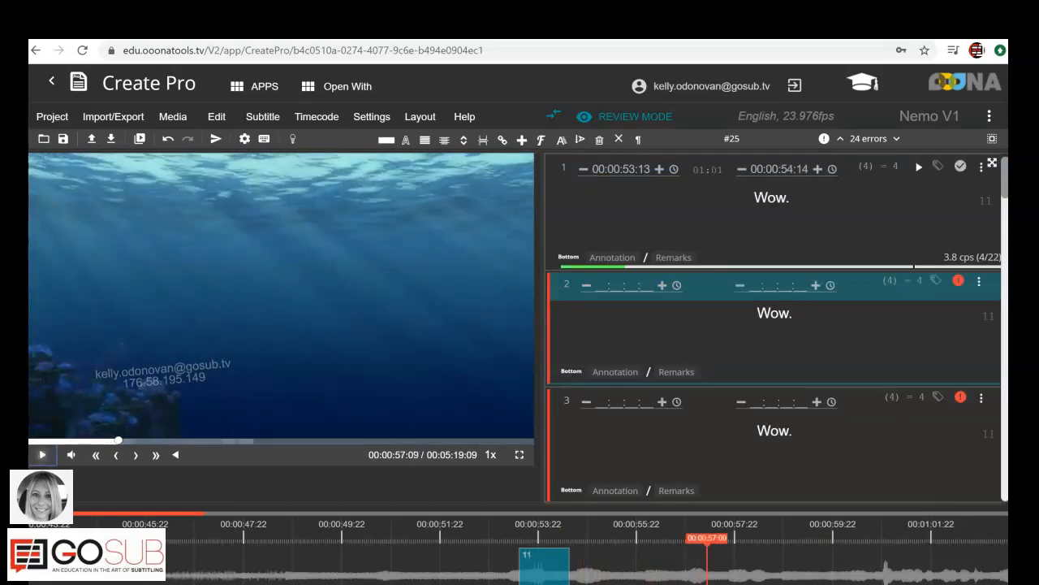
left_click(96, 454)
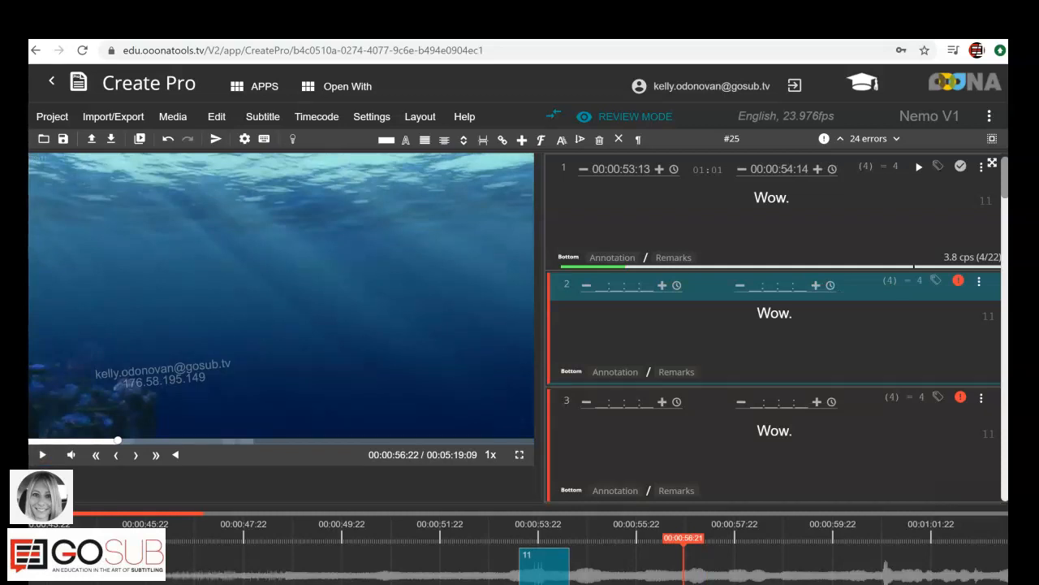
key("F9")
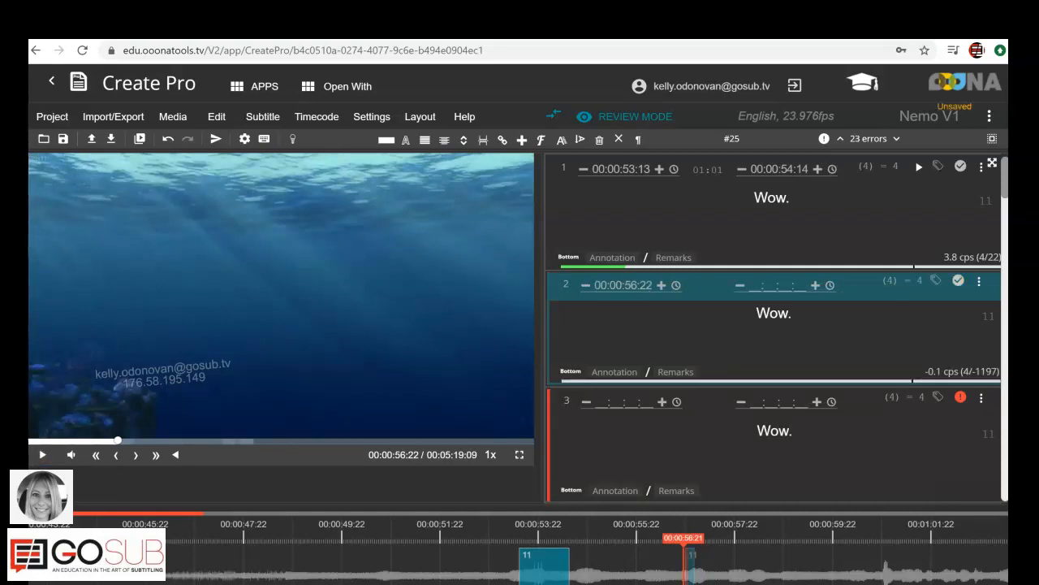
key("ctrl+o")
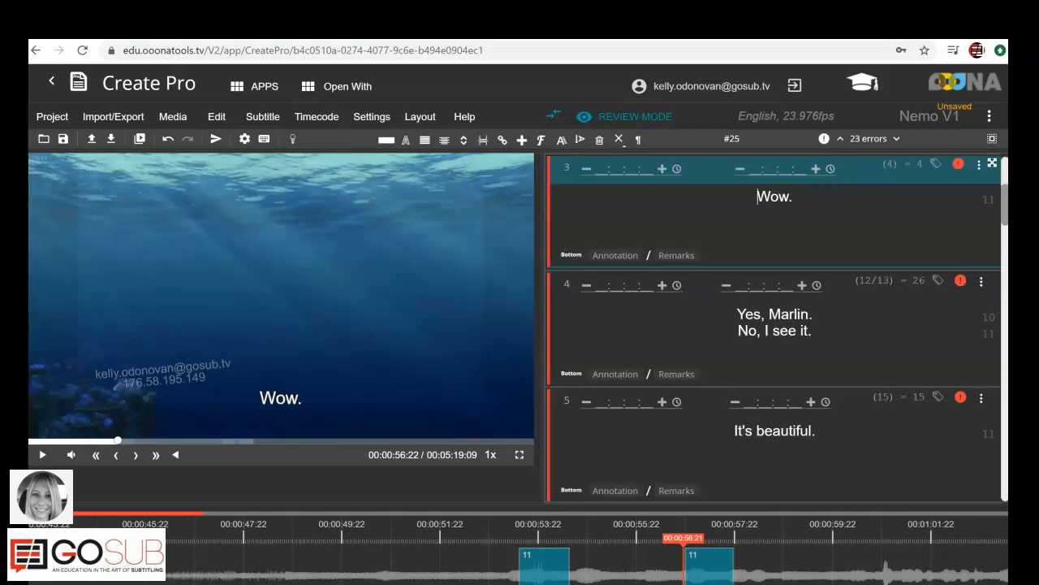
- Play on to the third "Wow." and time subtitle 3 from 00:01:00:00 to 00:01:01:00
key("ctrl+space")
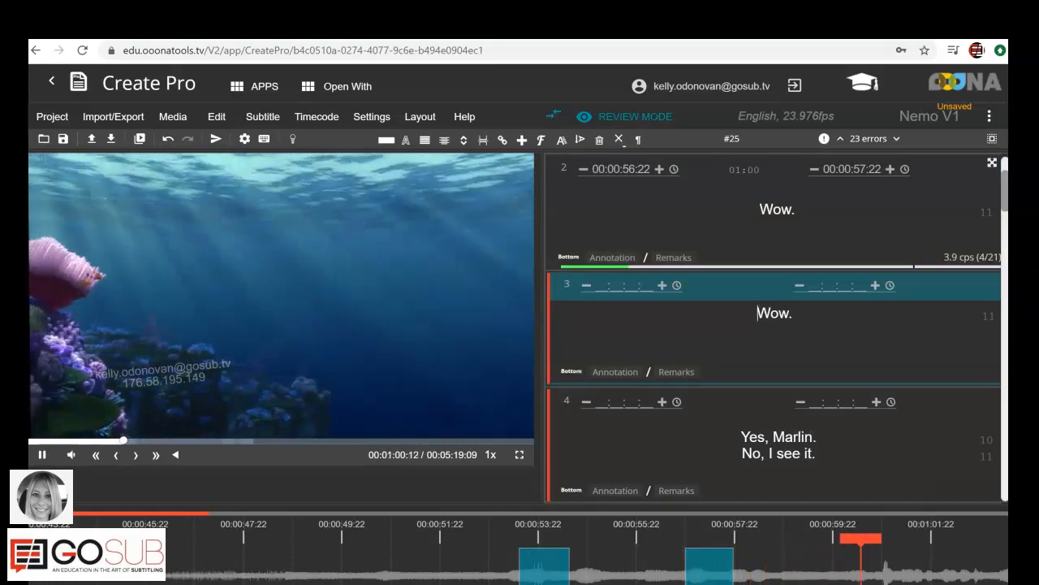
key("ctrl+space")
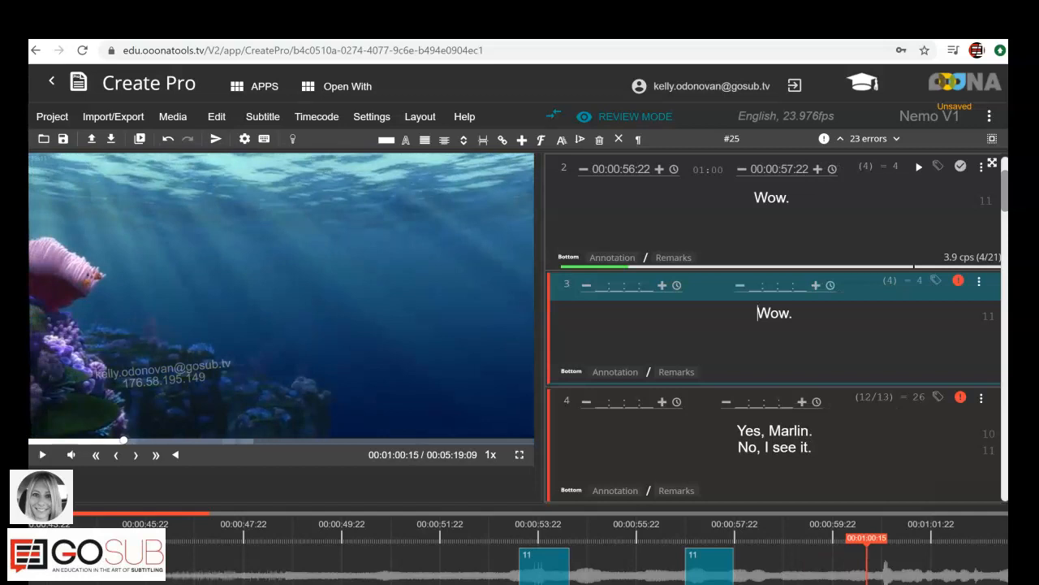
key("ctrl+Left")
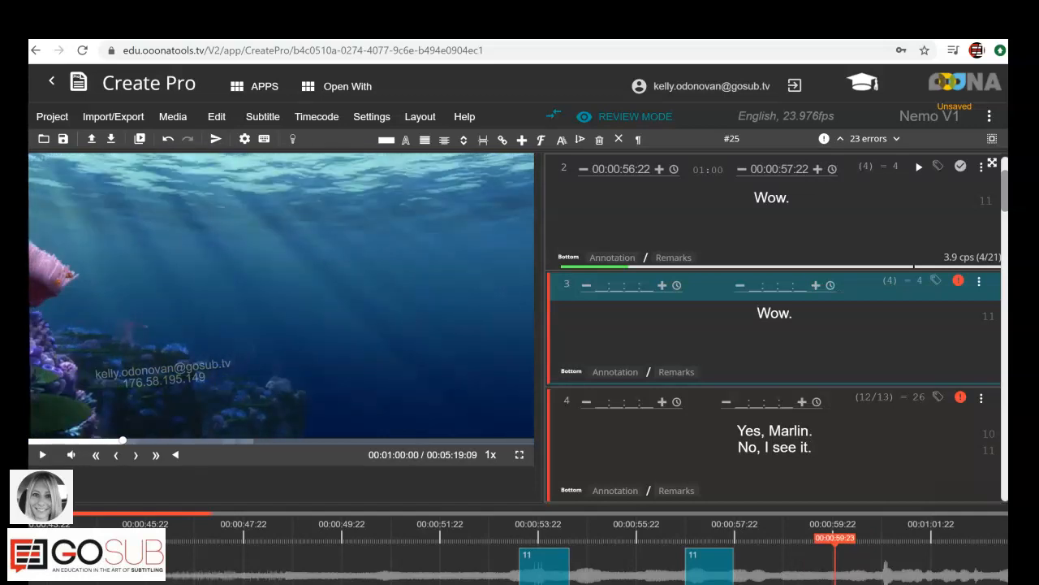
key("ctrl+i")
key("ctrl+o")
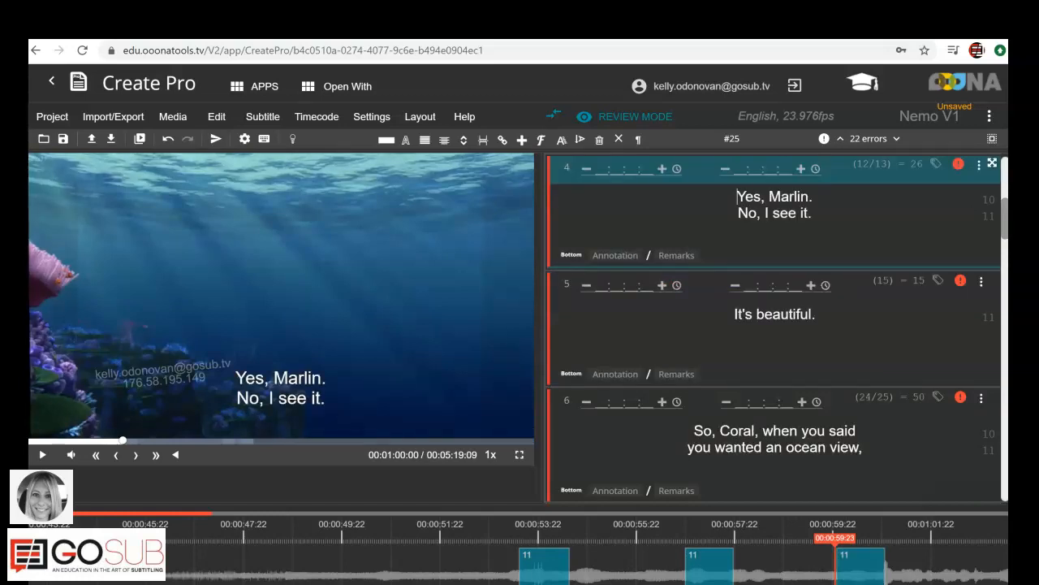
- Replay subtitle 3 and shift it earlier on the timeline to run from 00:00:59:18 to 00:01:00:18
key("ctrl+Up")
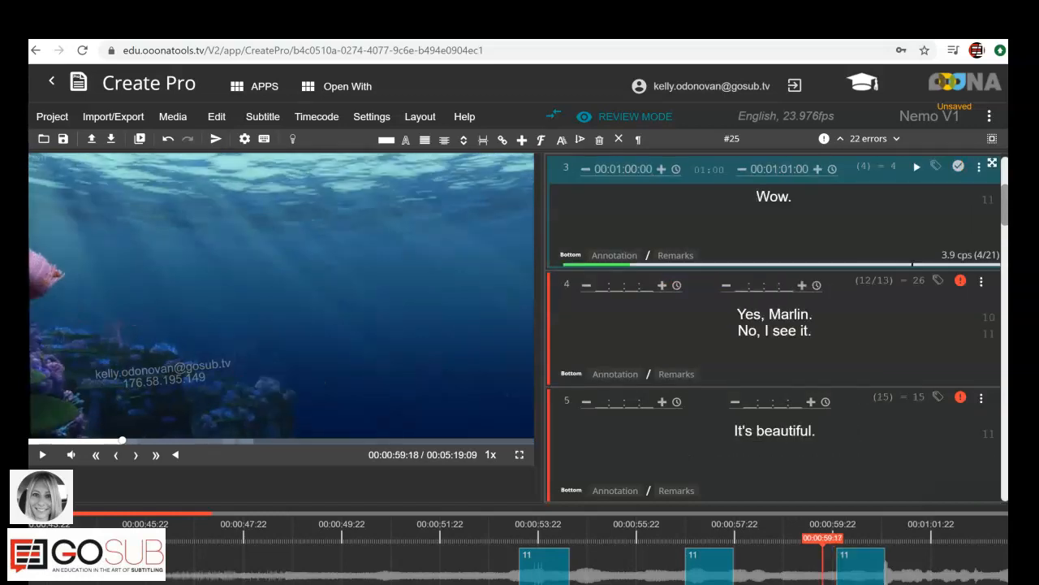
key("ctrl+space")
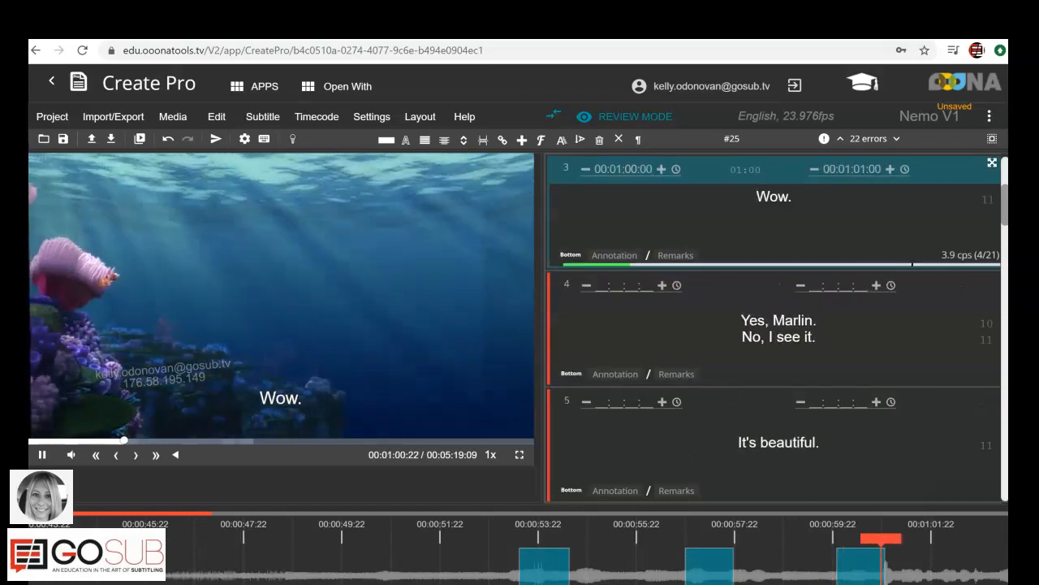
key("ctrl+space")
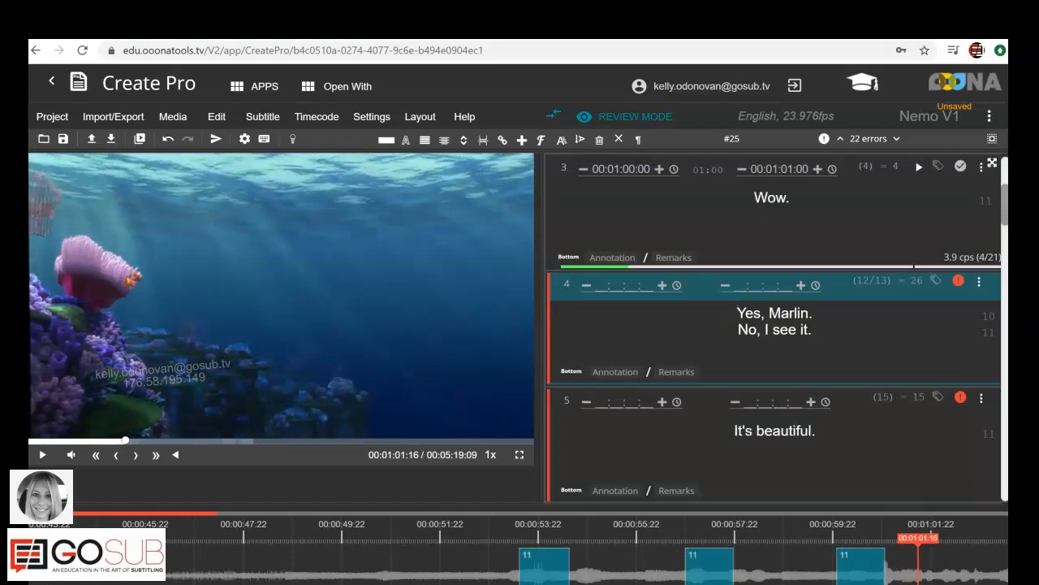
left_click_drag(860, 566, 849, 566)
- Time subtitle 4, "Yes, Marlin. No, I see it.", from 00:01:00:22 to 00:01:02:20 according to the audio
left_click(881, 566)
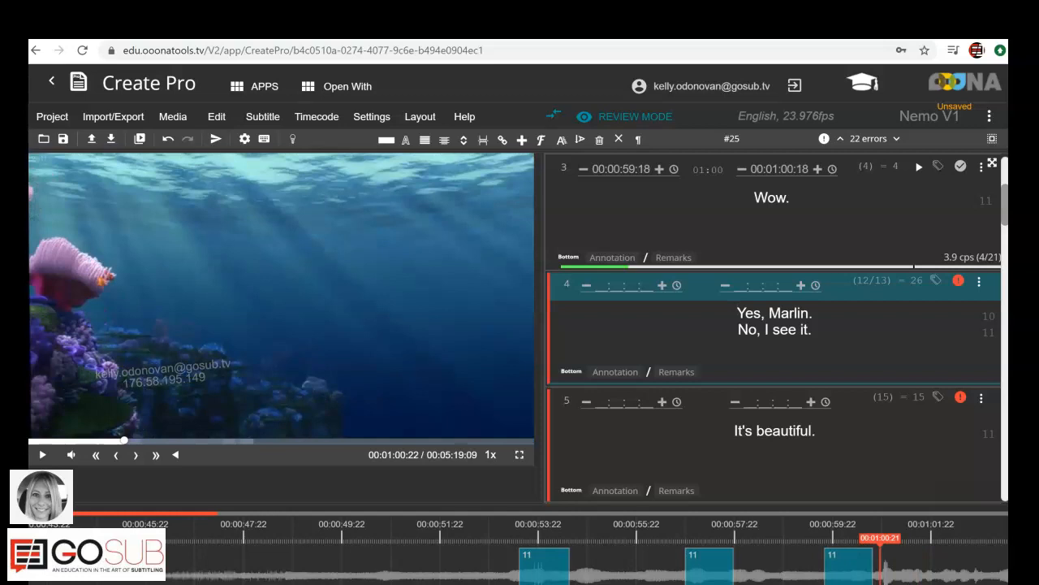
key("F9")
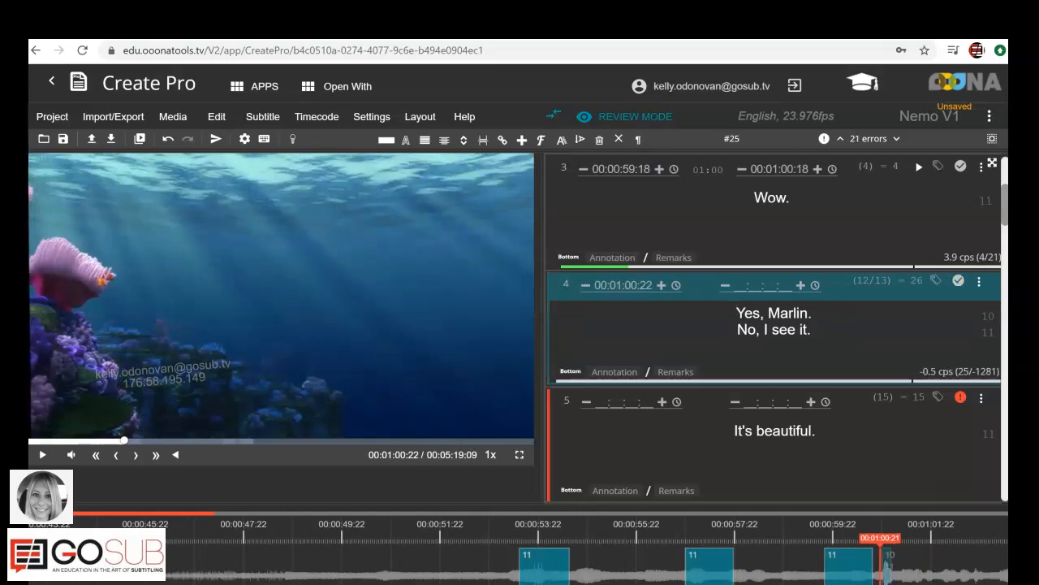
key("ctrl+space")
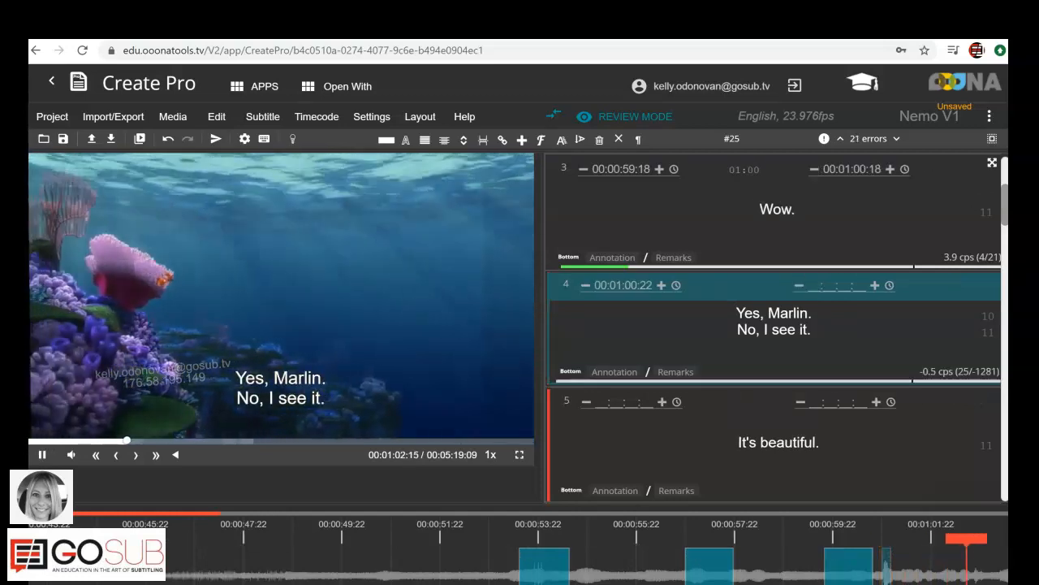
key("ctrl+space")
key("F10")
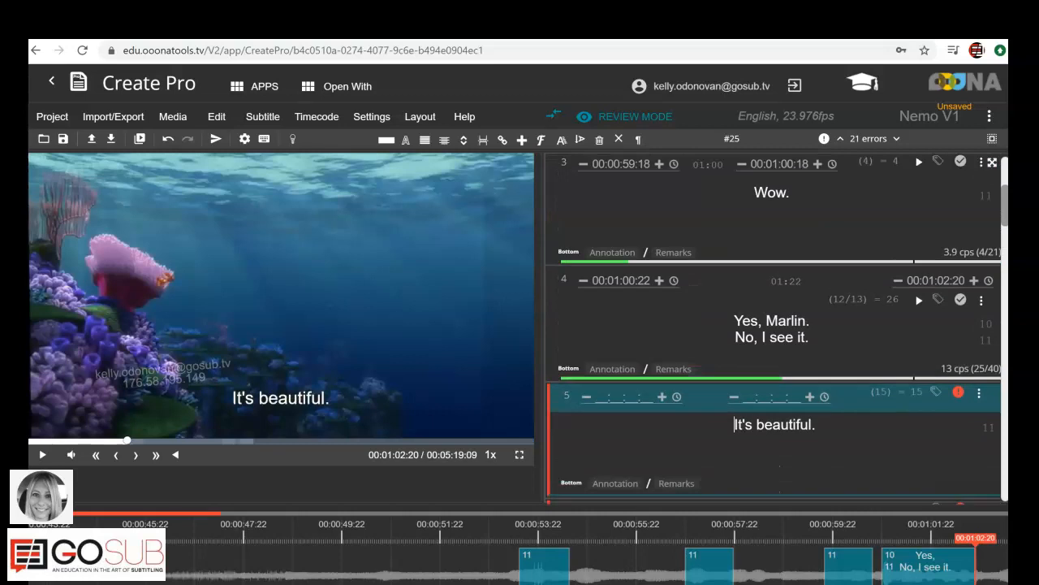
scroll(774, 329, "up", 2)
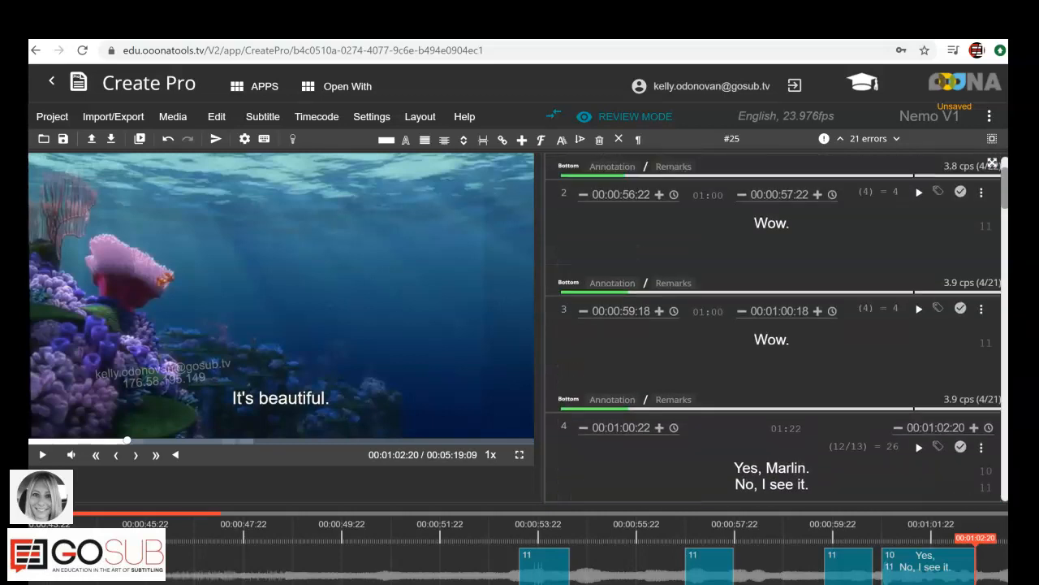